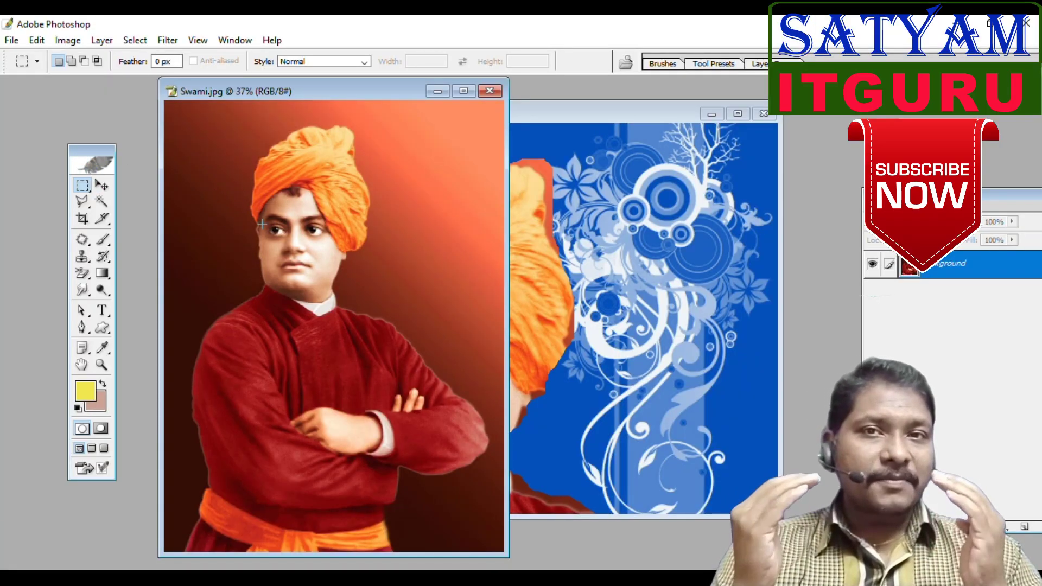
# Step: Try rectangular and elliptical marquee selections on the man's head and torso in Swami.jpg
pyautogui.moveTo(227, 139); pyautogui.dragTo(398, 339)
pyautogui.moveTo(83, 187); pyautogui.dragTo(141, 201)
pyautogui.click(190, 346)
pyautogui.moveTo(191, 346); pyautogui.dragTo(405, 498)
pyautogui.moveTo(84, 187); pyautogui.dragTo(130, 186)
pyautogui.click(365, 254)
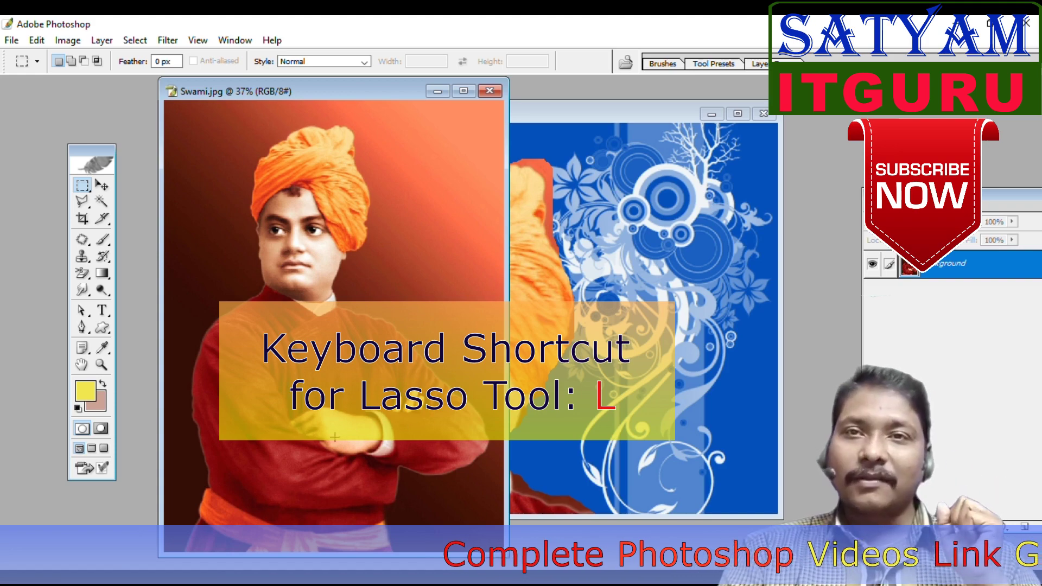
# Step: Switch to the lasso tool group, try the Magnetic Lasso variant, and activate the regular Lasso tool
pyautogui.press('l')
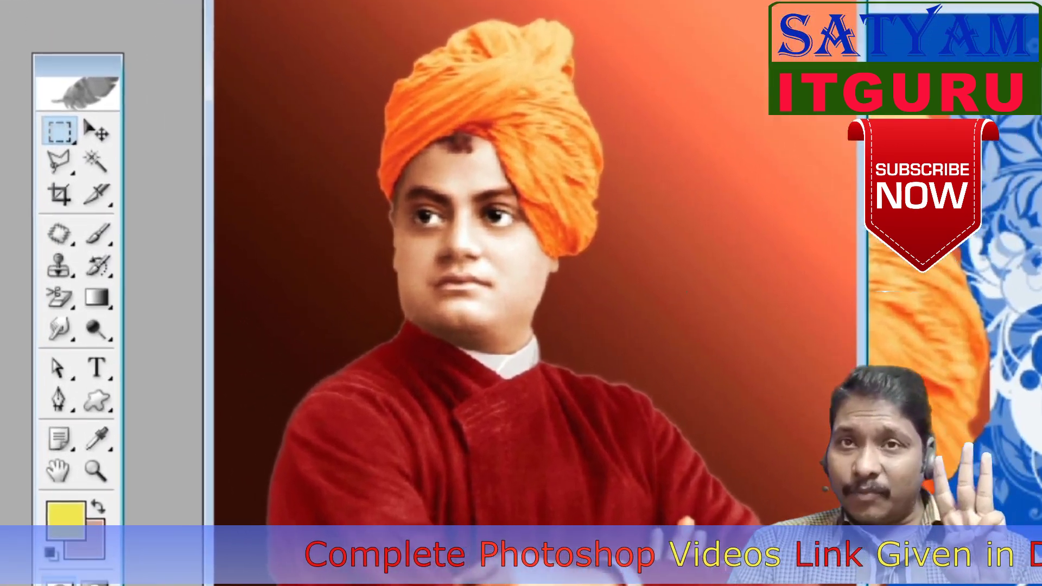
pyautogui.click(57, 159)
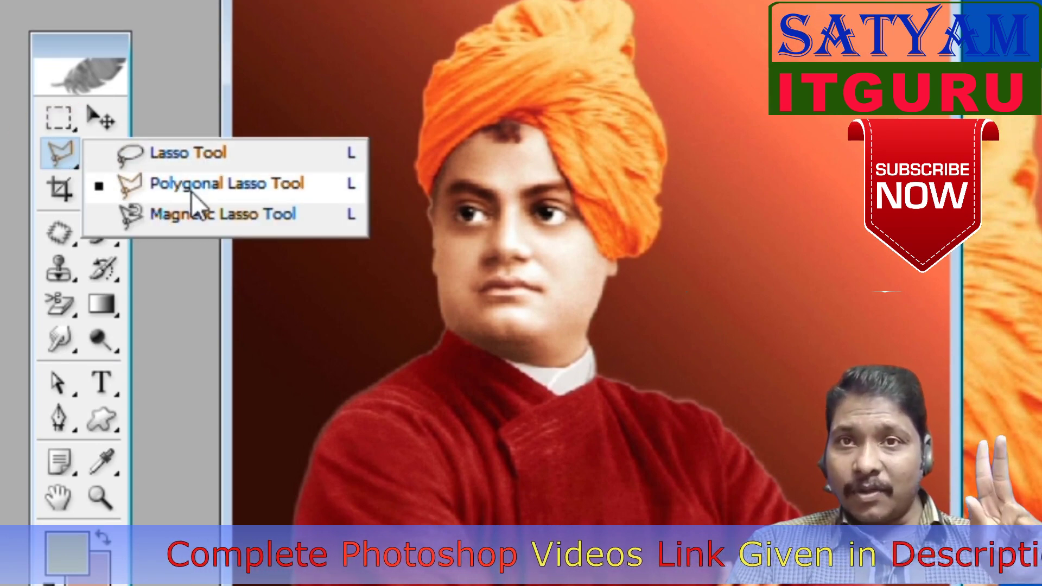
pyautogui.click(222, 214)
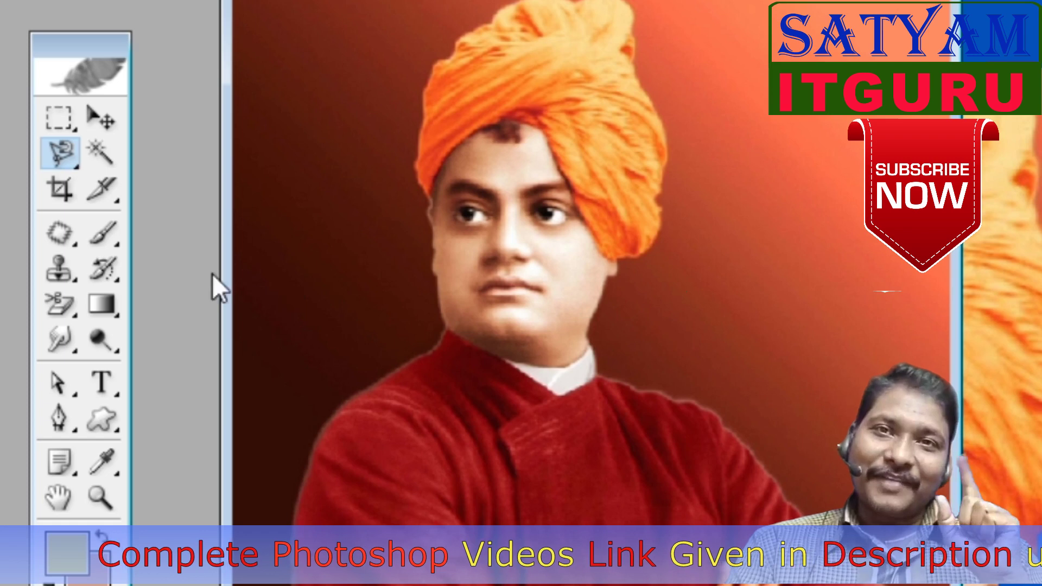
pyautogui.moveTo(76, 163); pyautogui.dragTo(135, 153)
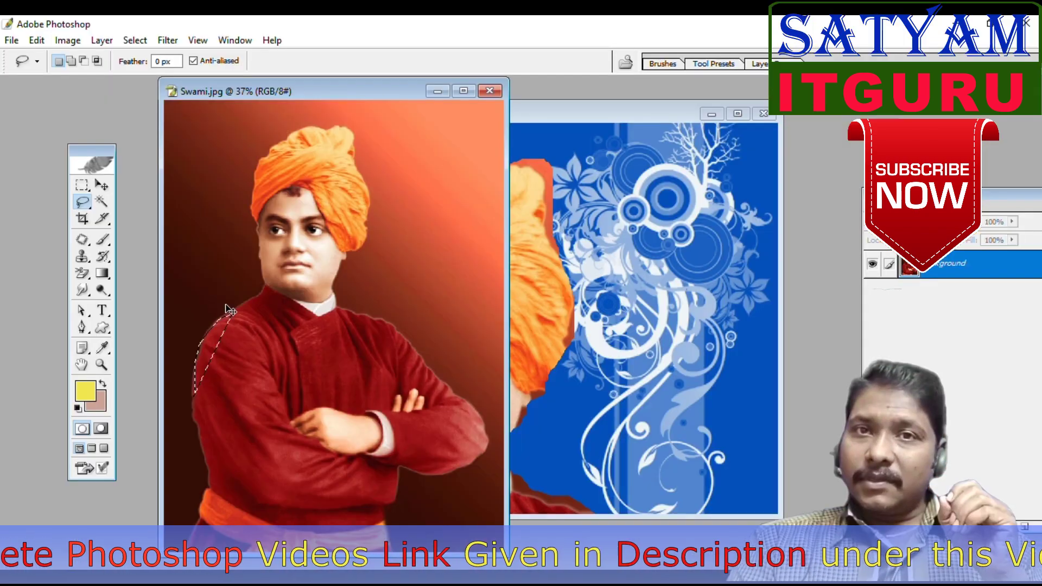
# Step: Select the man in Swami.jpg with a freehand Lasso outline around his turban, face, shoulders, arms and waist
pyautogui.moveTo(200, 355); pyautogui.dragTo(204, 332)
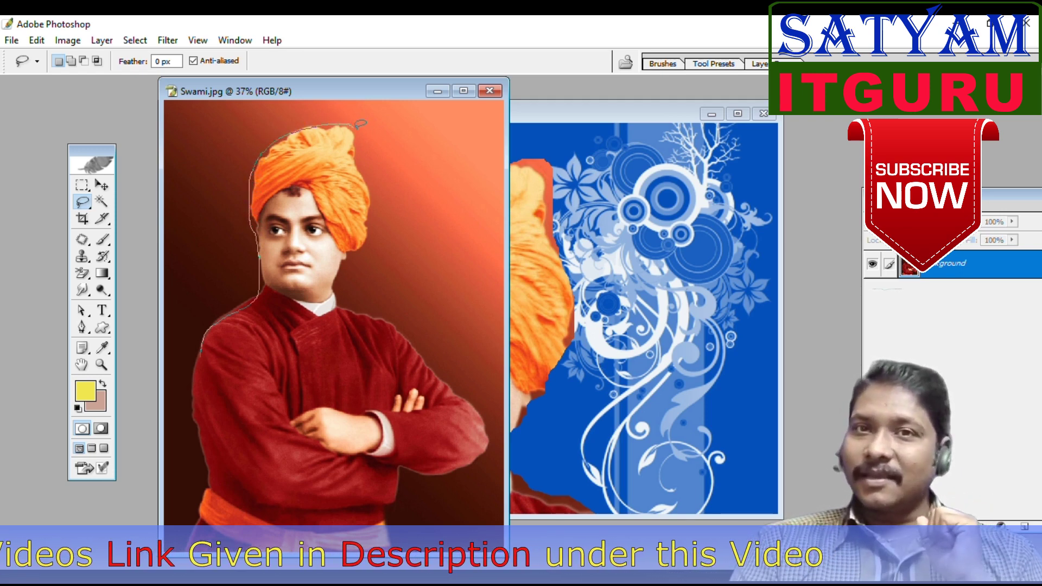
pyautogui.moveTo(358, 122); pyautogui.dragTo(370, 219)
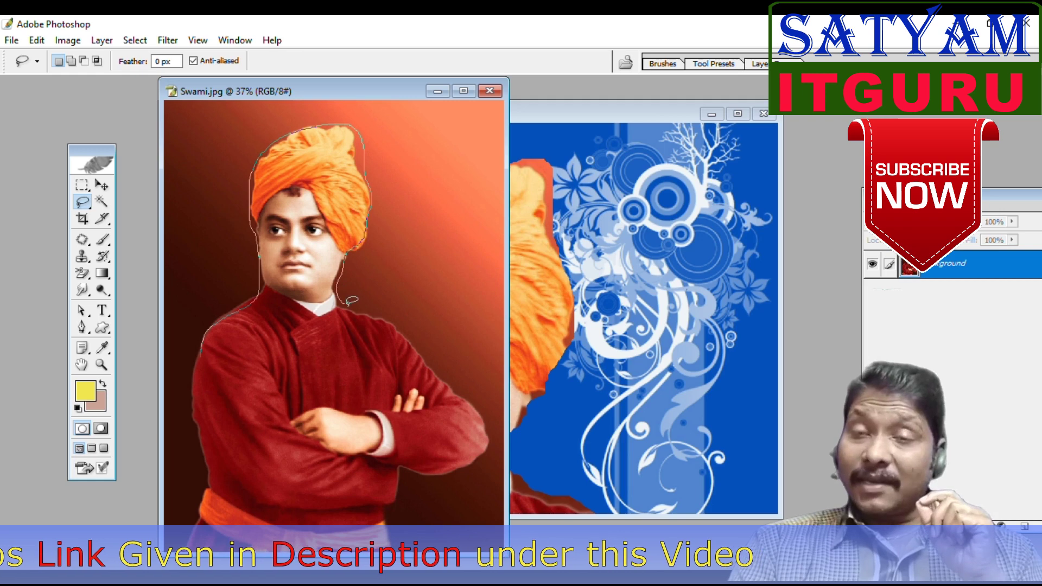
pyautogui.moveTo(381, 314)
pyautogui.mouseDown()
pyautogui.moveTo(426, 344)
pyautogui.moveTo(467, 421)
pyautogui.moveTo(454, 457)
pyautogui.moveTo(404, 482)
pyautogui.moveTo(398, 504)
pyautogui.mouseUp()
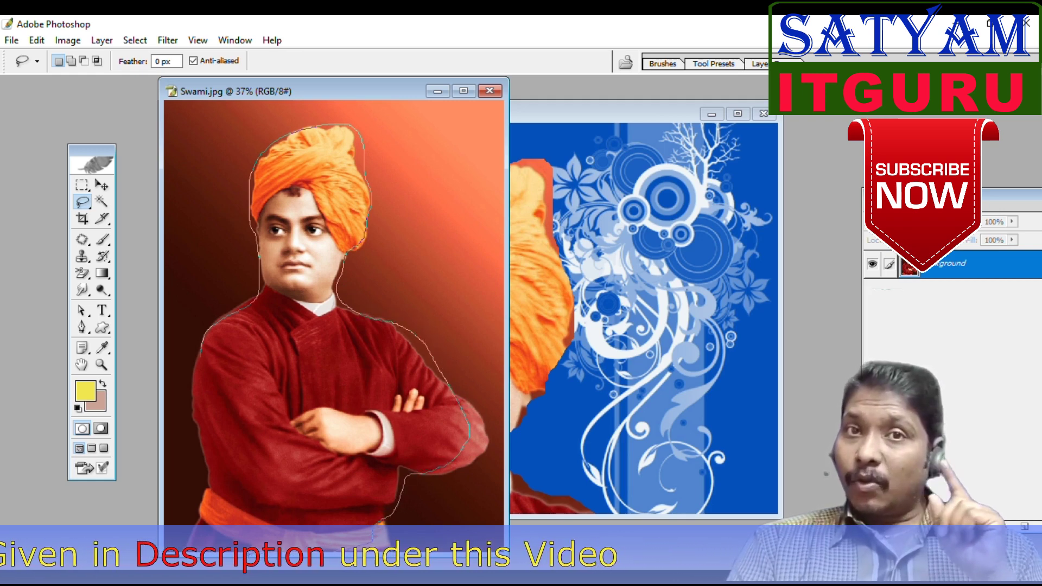
pyautogui.moveTo(205, 479)
pyautogui.mouseDown()
pyautogui.moveTo(180, 368)
pyautogui.moveTo(205, 351)
pyautogui.mouseUp()
pyautogui.click(206, 398)
pyautogui.moveTo(202, 402); pyautogui.dragTo(203, 368)
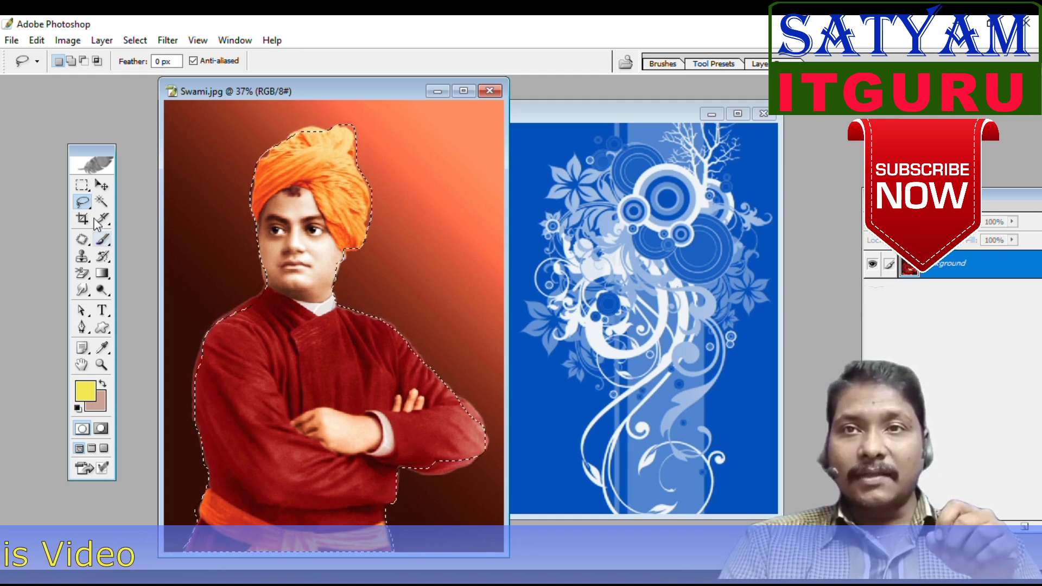
# Step: Move the selected figure into blue-swirls-wallpaper-1.jpg with the Move tool and position it over the blue background
pyautogui.click(102, 185)
pyautogui.moveTo(265, 433); pyautogui.dragTo(557, 379)
pyautogui.moveTo(542, 125); pyautogui.dragTo(443, 286)
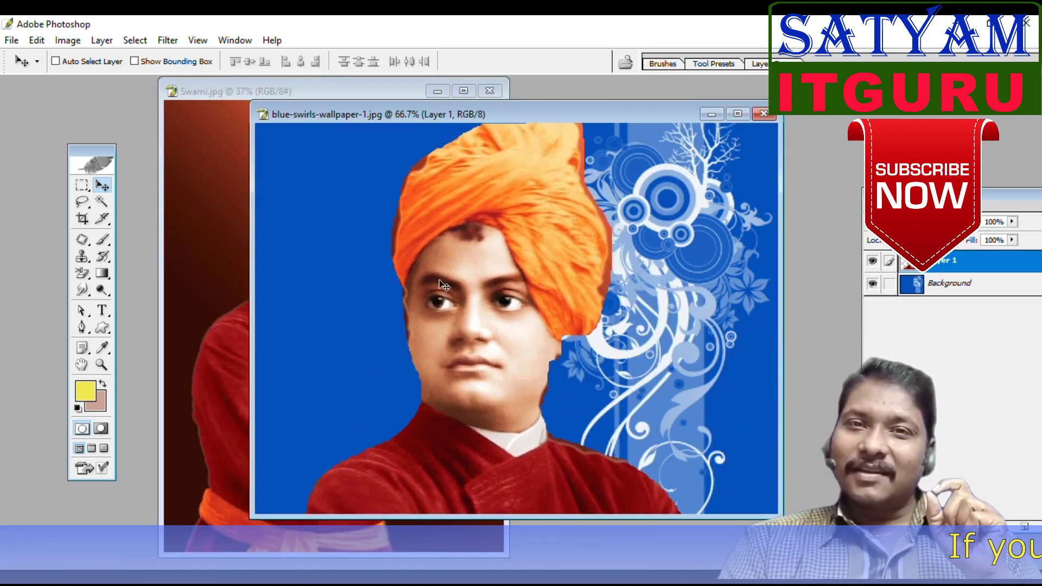
# Step: Return to the Swami.jpg document and activate the Polygonal Lasso tool
pyautogui.click(217, 102)
pyautogui.click(82, 202)
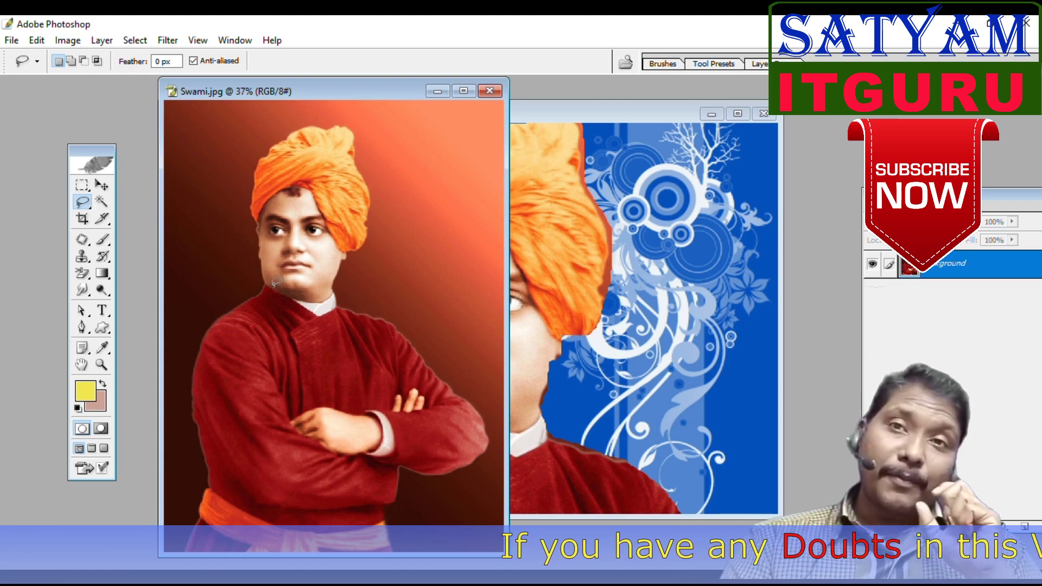
pyautogui.click(82, 201)
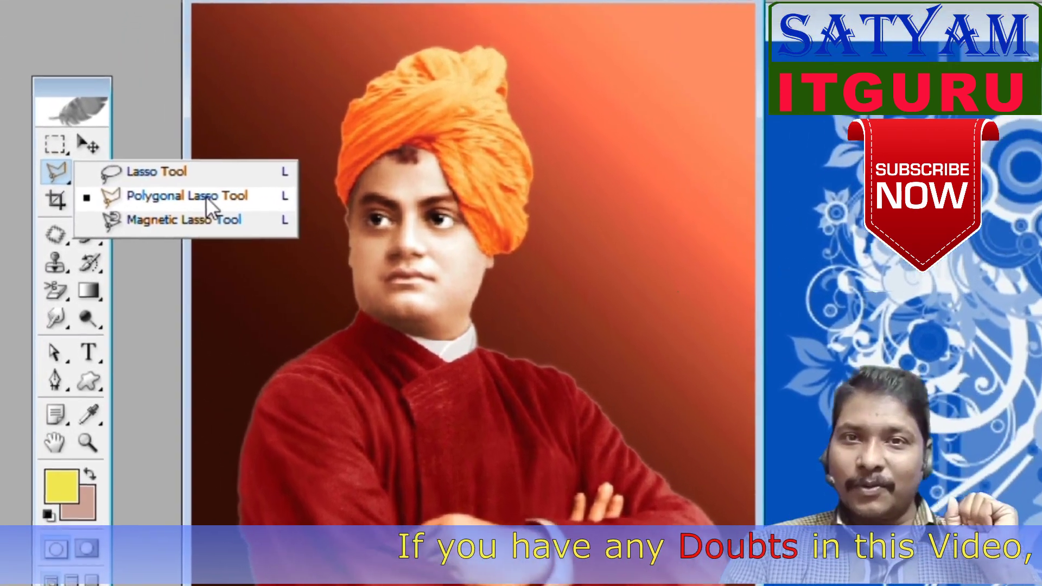
pyautogui.click(116, 211)
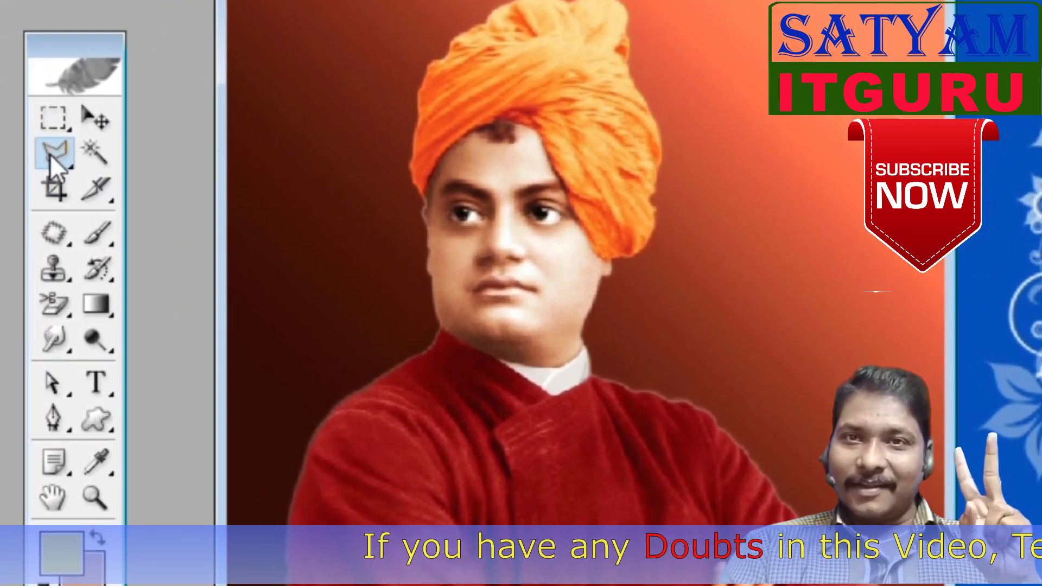
pyautogui.click(54, 159)
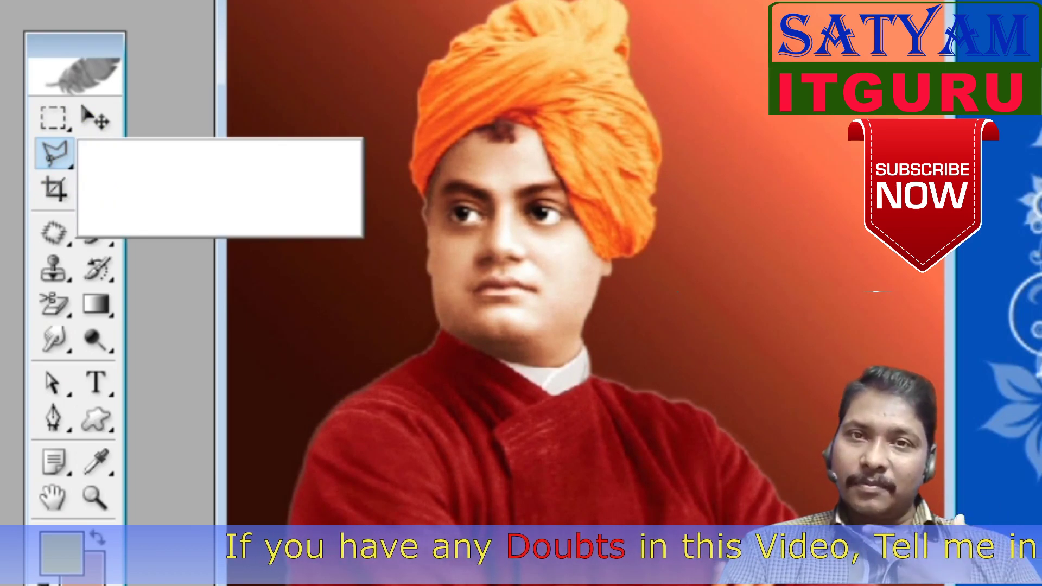
pyautogui.click(136, 188)
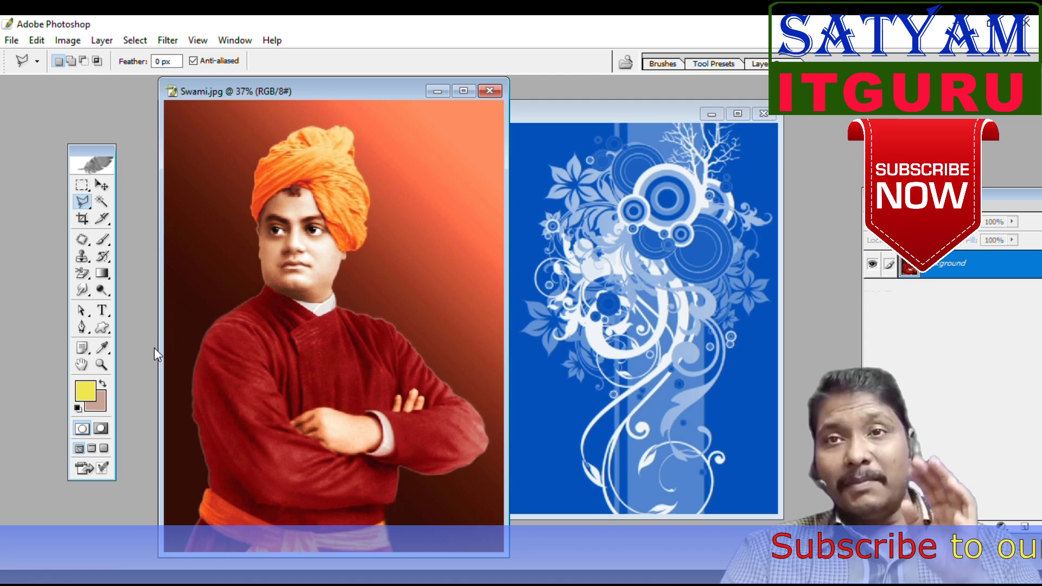
pyautogui.press('z')
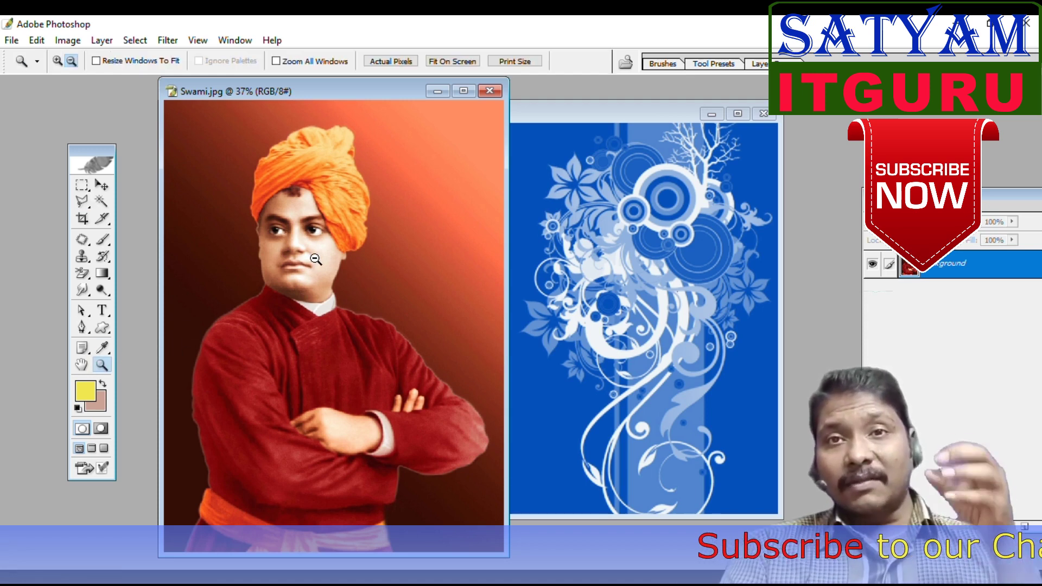
pyautogui.click(58, 61)
pyautogui.click(332, 279)
pyautogui.click(82, 201)
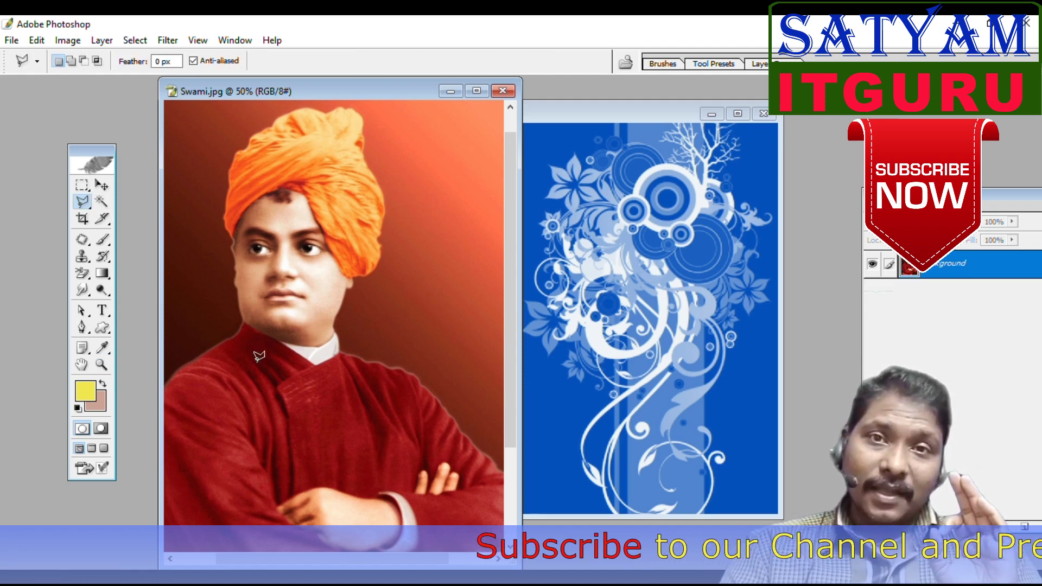
pyautogui.hotkey('ctrl', '-')
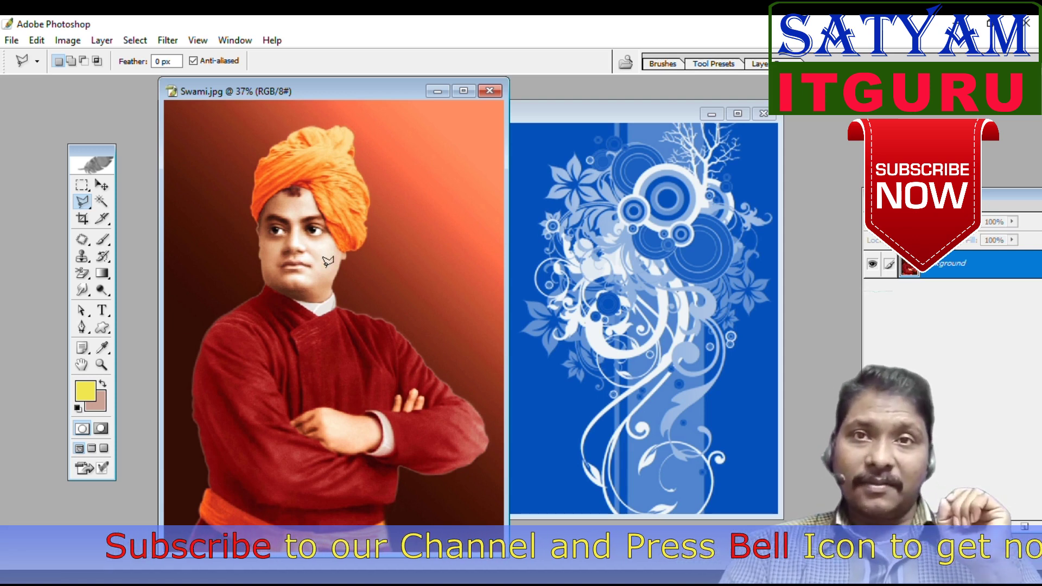
# Step: Try tracing the edge of the man's cheek, neck and shoulder with Polygonal Lasso segments
pyautogui.hotkey('ctrl', 'space')
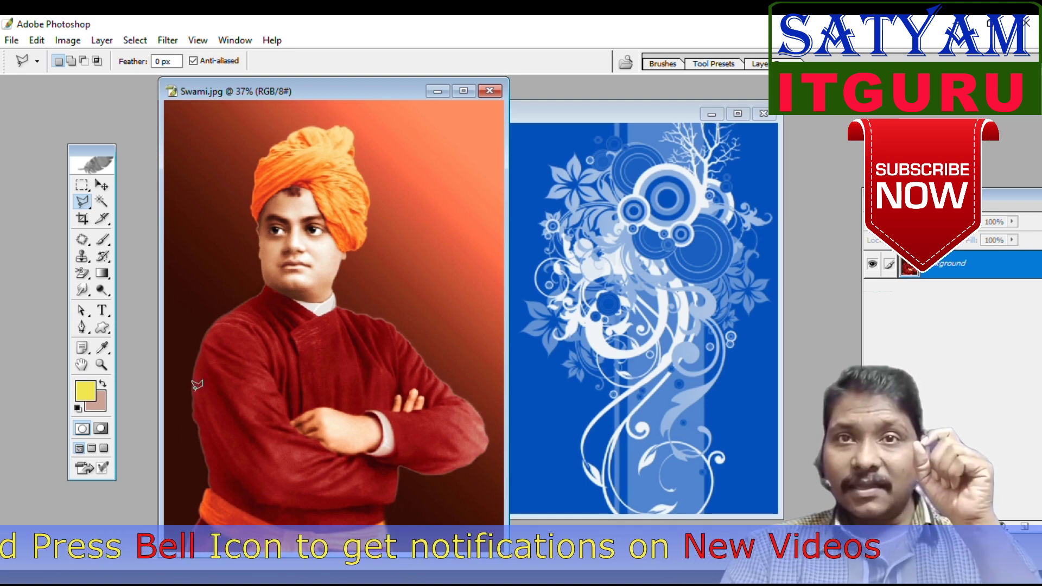
pyautogui.keyDown('ctrl'); pyautogui.click(293, 375); pyautogui.keyUp('ctrl')
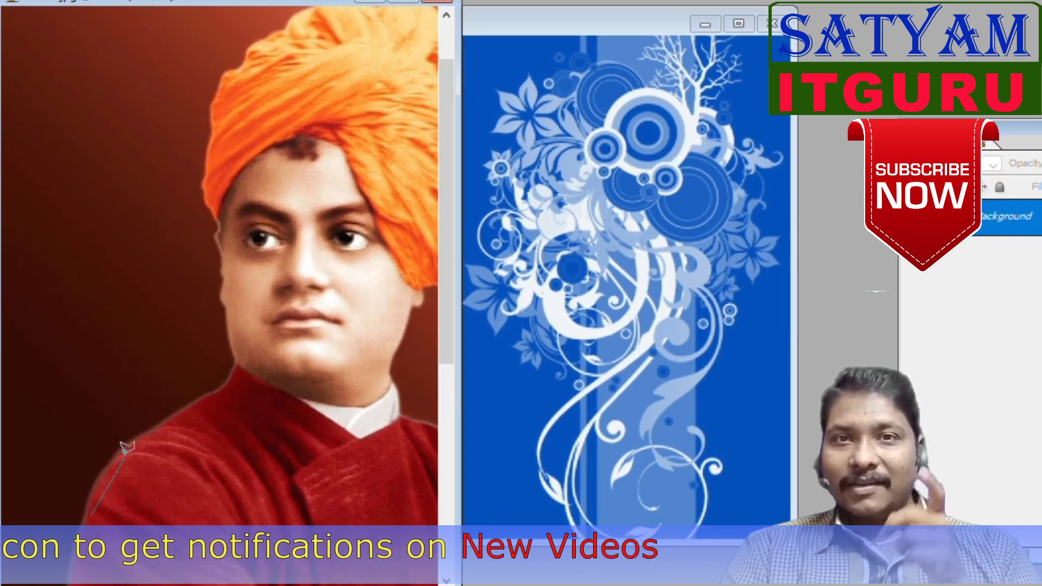
pyautogui.click(223, 290)
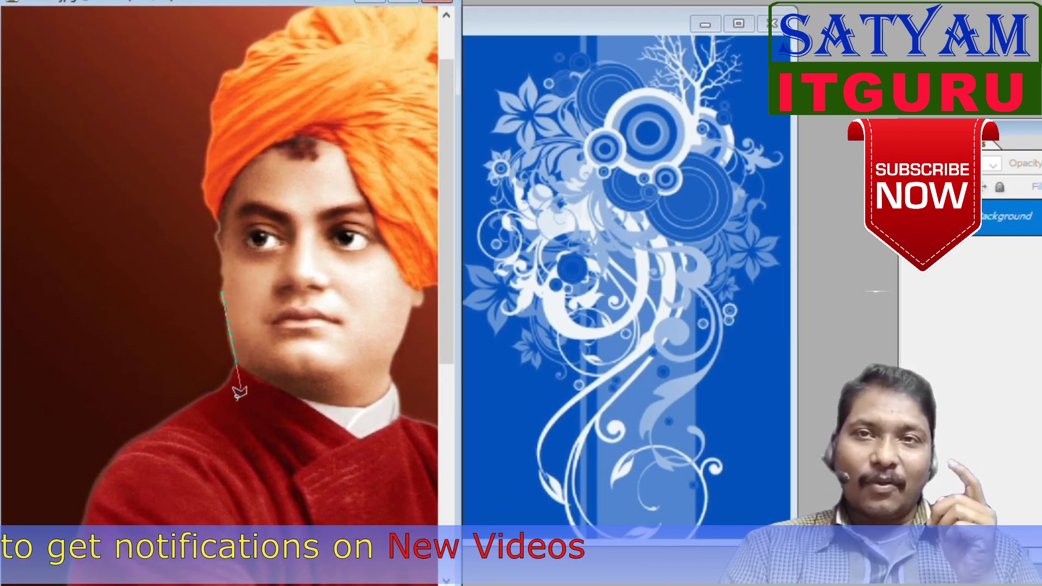
pyautogui.click(237, 357)
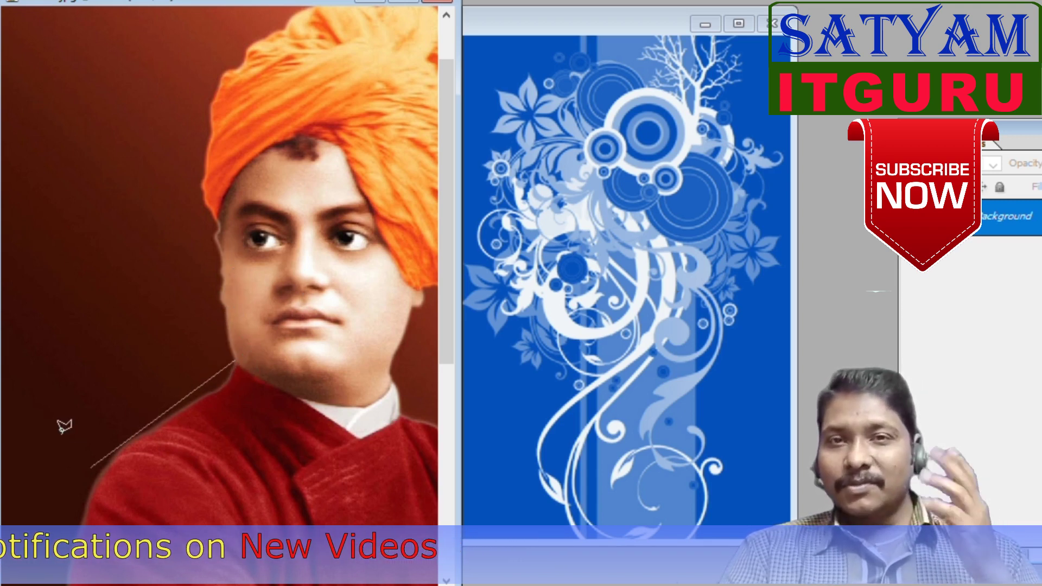
pyautogui.click(231, 315)
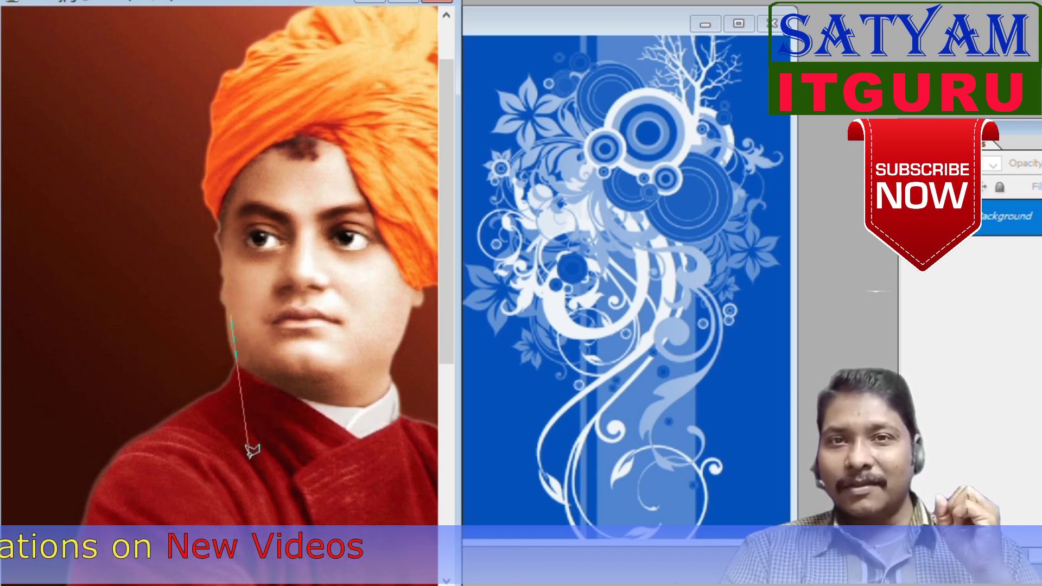
pyautogui.click(220, 385)
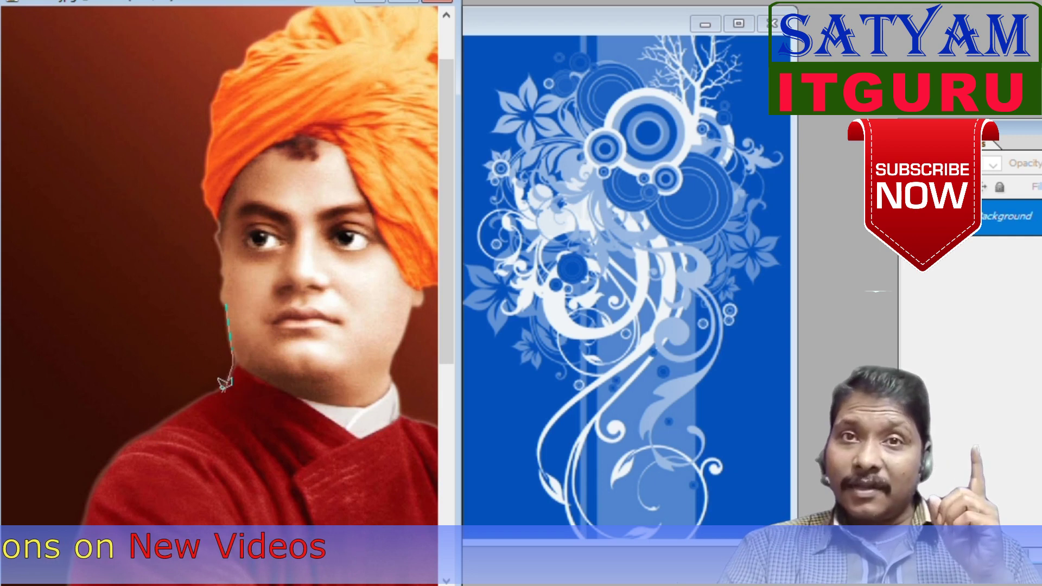
pyautogui.click(157, 428)
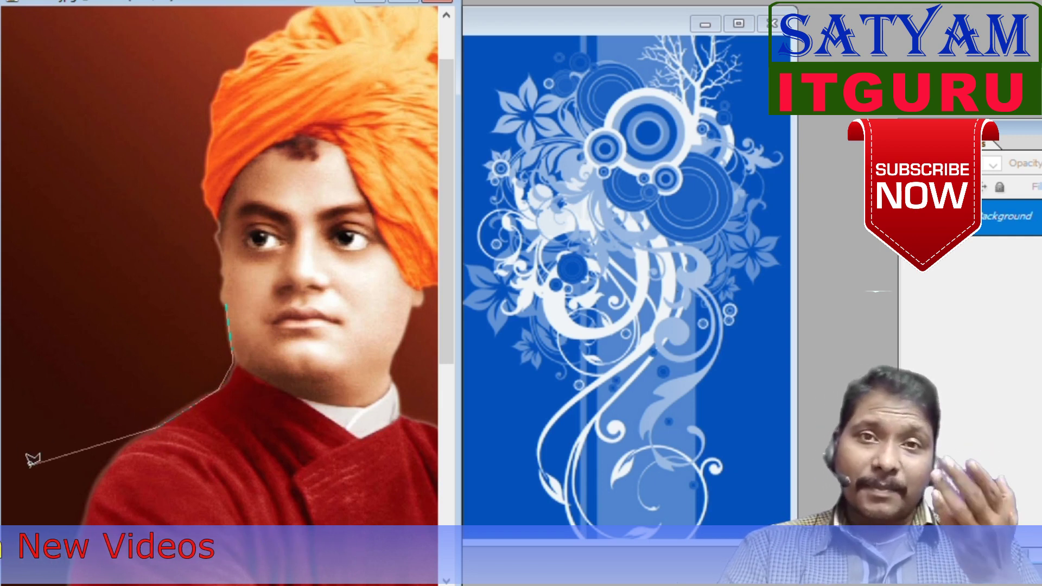
# Step: Try a many-sided Polygonal Lasso outline from the dark background across the man's face, and cancel it
pyautogui.click(64, 386)
pyautogui.click(43, 237)
pyautogui.click(179, 145)
pyautogui.click(369, 185)
pyautogui.click(353, 323)
pyautogui.click(282, 355)
pyautogui.click(184, 407)
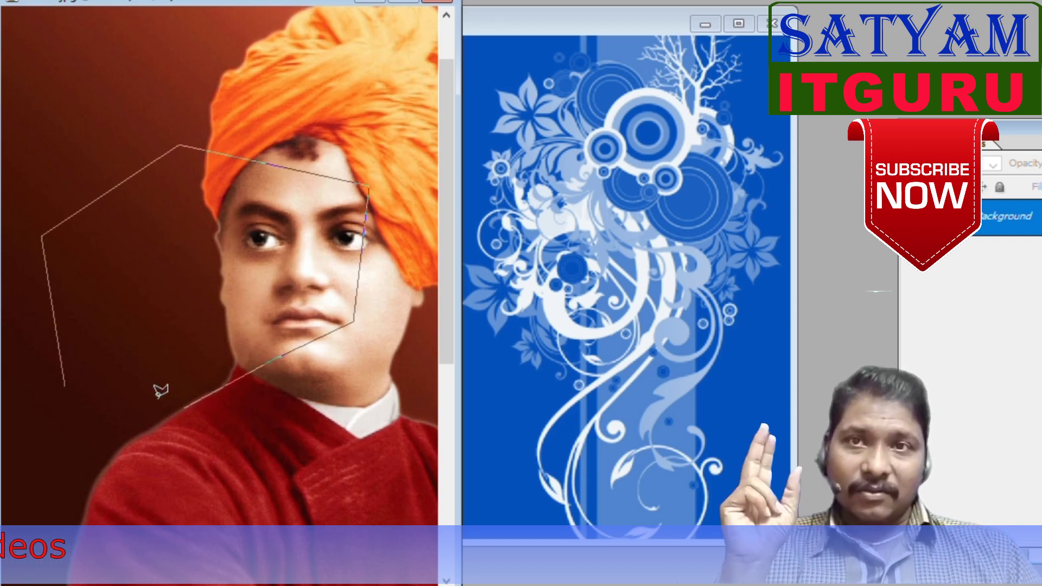
pyautogui.click(138, 384)
pyautogui.press('Escape')
# Step: Try another polygonal outline starting at the man's shoulder and enclosing his face and collar, and cancel it
pyautogui.click(133, 459)
pyautogui.click(34, 321)
pyautogui.click(96, 162)
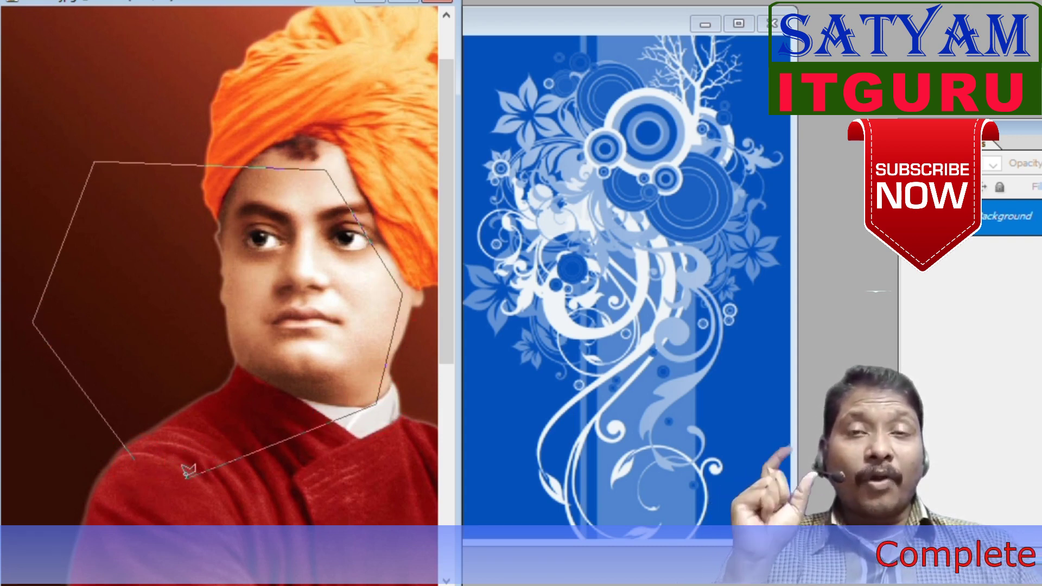
pyautogui.press('Escape')
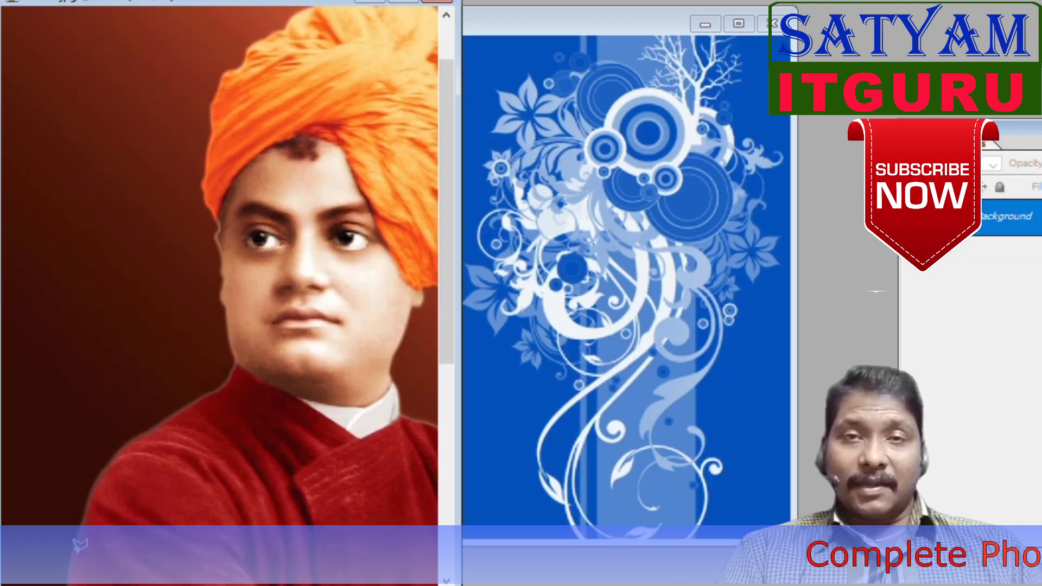
# Step: Try laying a straight Polygonal Lasso segment along the outer edge of the man's upper arm
pyautogui.click(124, 489)
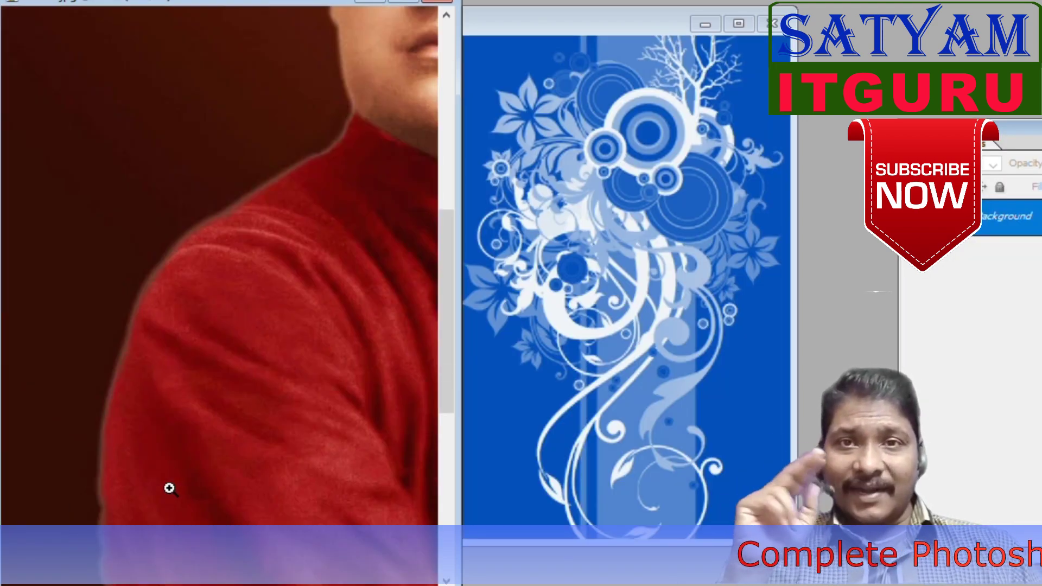
pyautogui.click(201, 252)
pyautogui.hotkey('ctrl', '-')
pyautogui.moveTo(217, 321); pyautogui.dragTo(122, 386)
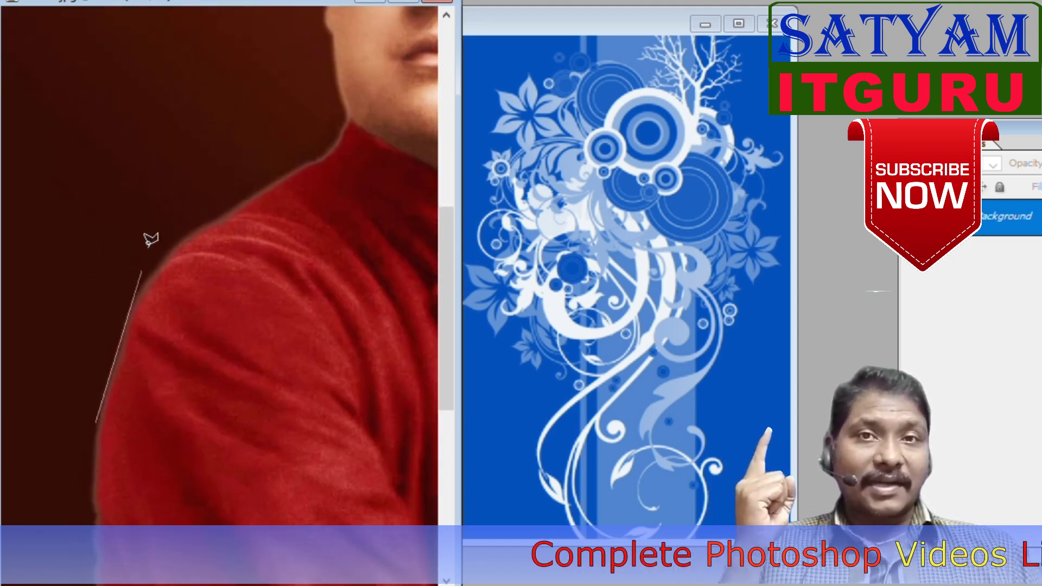
pyautogui.press('Escape')
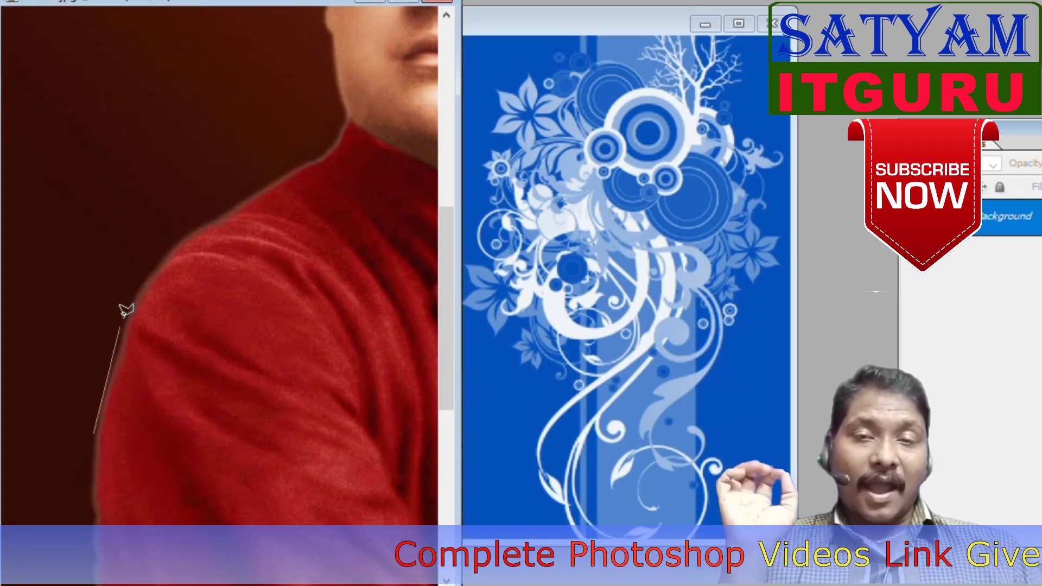
pyautogui.doubleClick(146, 282)
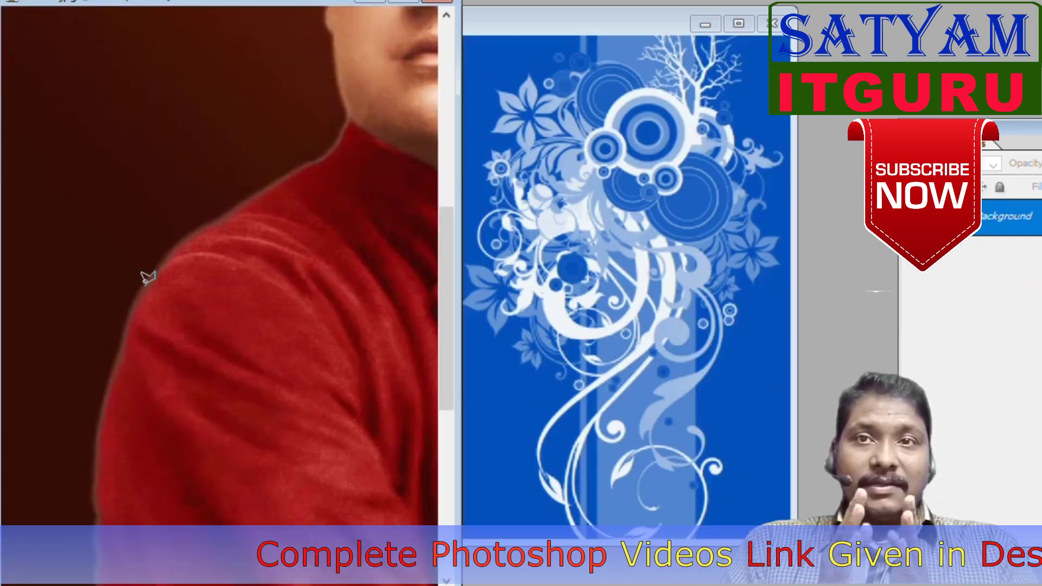
# Step: Try tracing the outer edge of the man's upper arm up over his shoulder with Polygonal Lasso segments
pyautogui.click(100, 443)
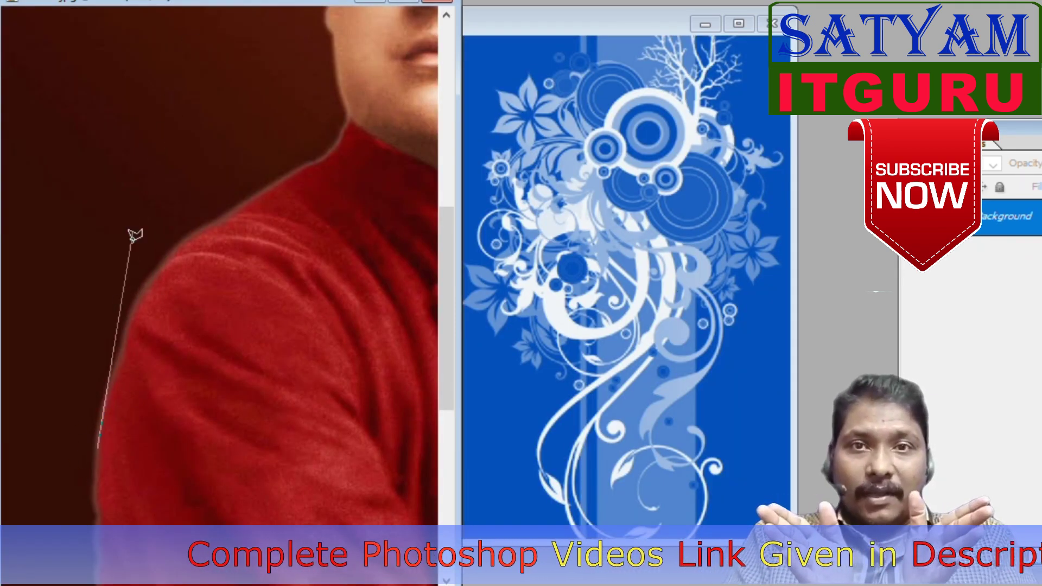
pyautogui.click(143, 281)
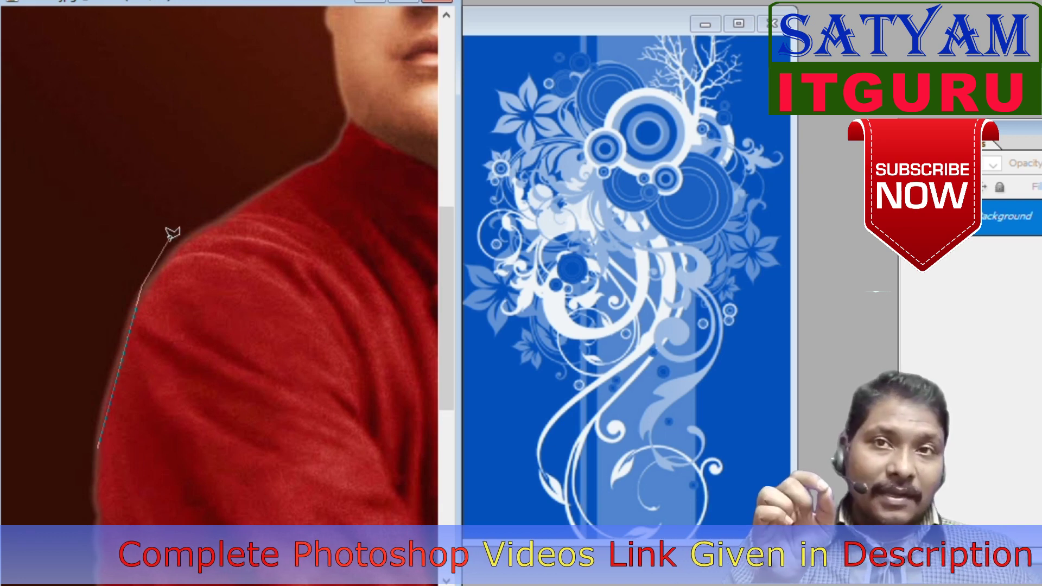
pyautogui.click(187, 225)
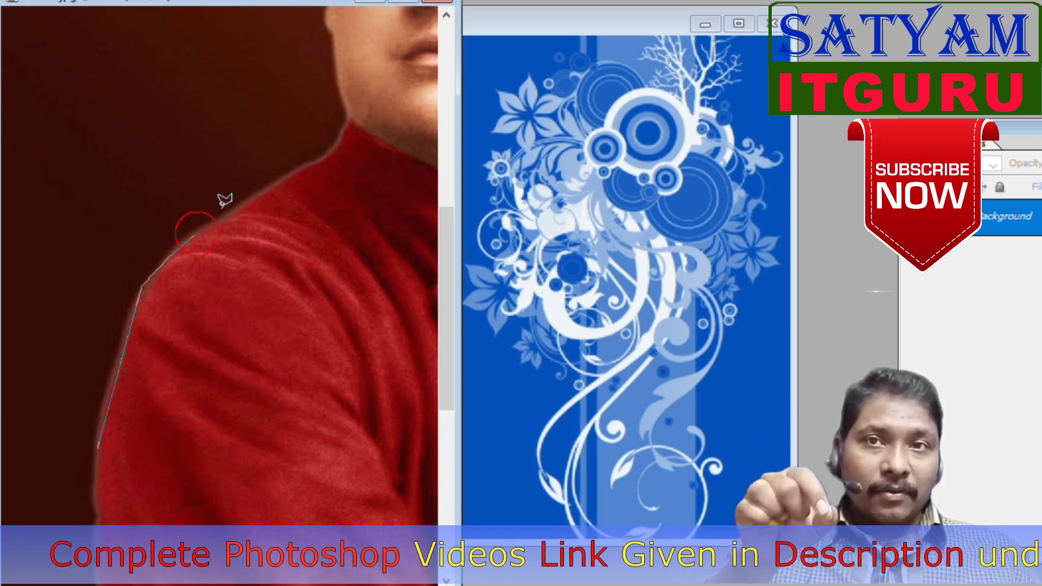
# Step: Lay a deliberately wrong zigzag of Polygonal Lasso points across the man's red robe and delete its last points
pyautogui.click(297, 235)
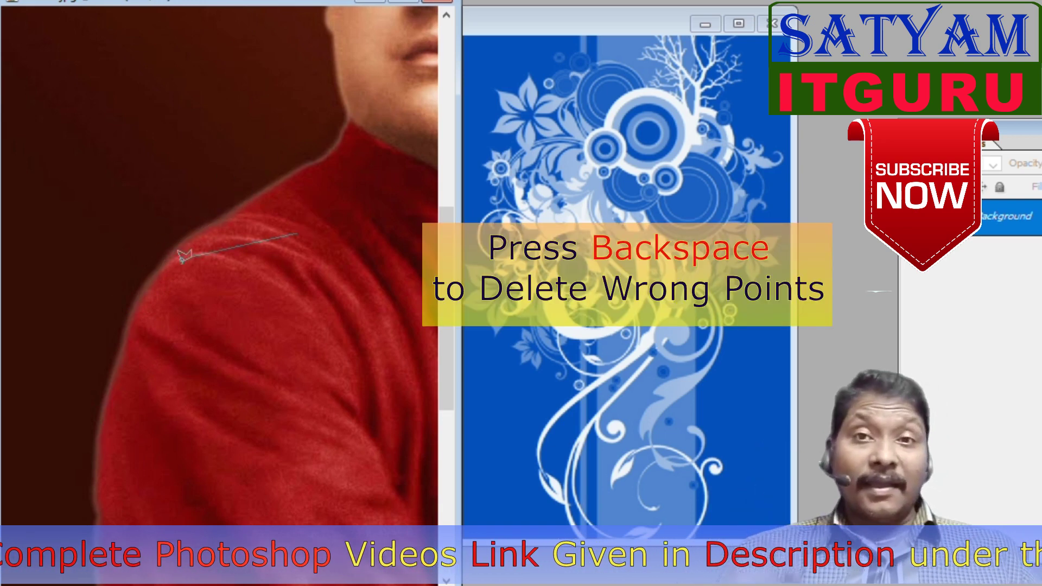
pyautogui.click(182, 265)
pyautogui.click(333, 332)
pyautogui.click(259, 398)
pyautogui.click(229, 414)
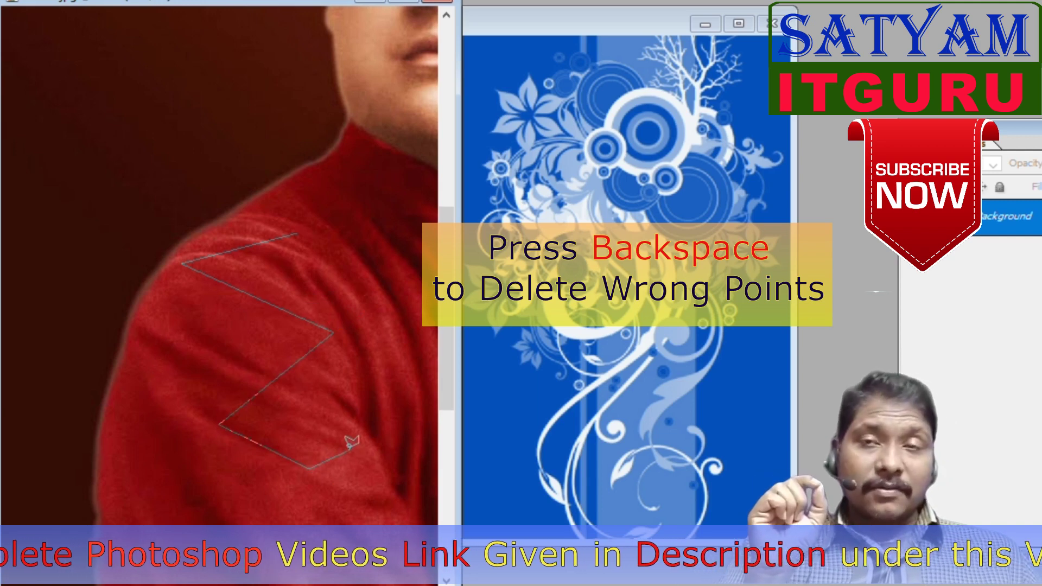
pyautogui.press('BackSpace')
pyautogui.press('BackSpace')
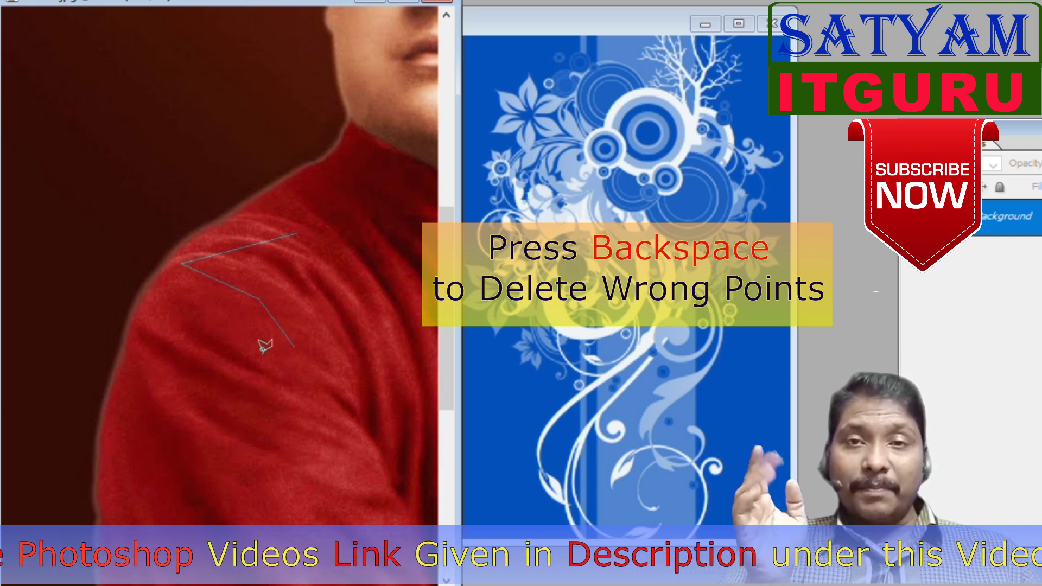
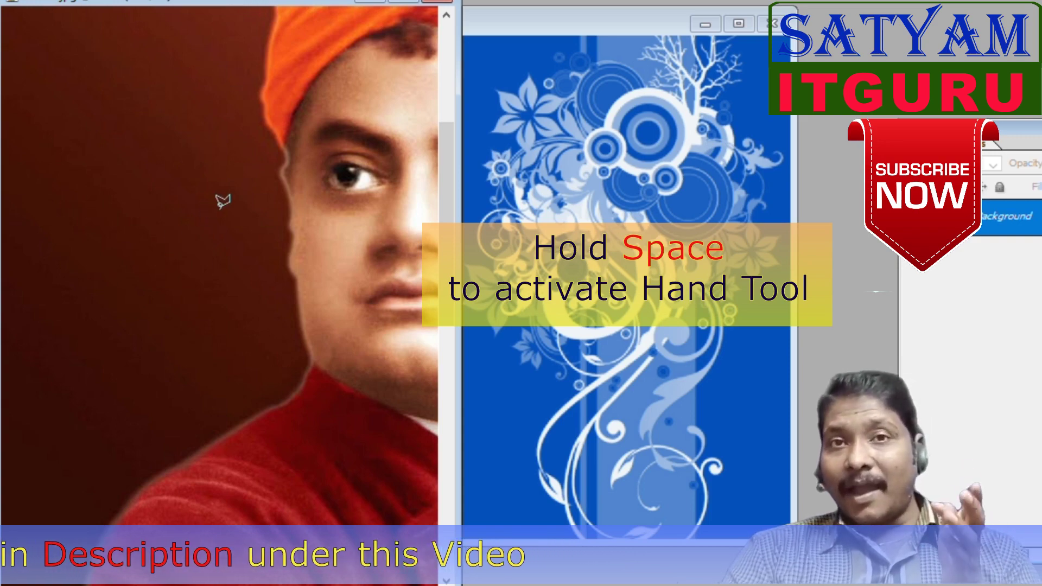
# Step: Outline the man's shoulder, neck, face and turban with the Polygonal Lasso and close the selection at his upper arm
pyautogui.moveTo(343, 190); pyautogui.dragTo(223, 413)
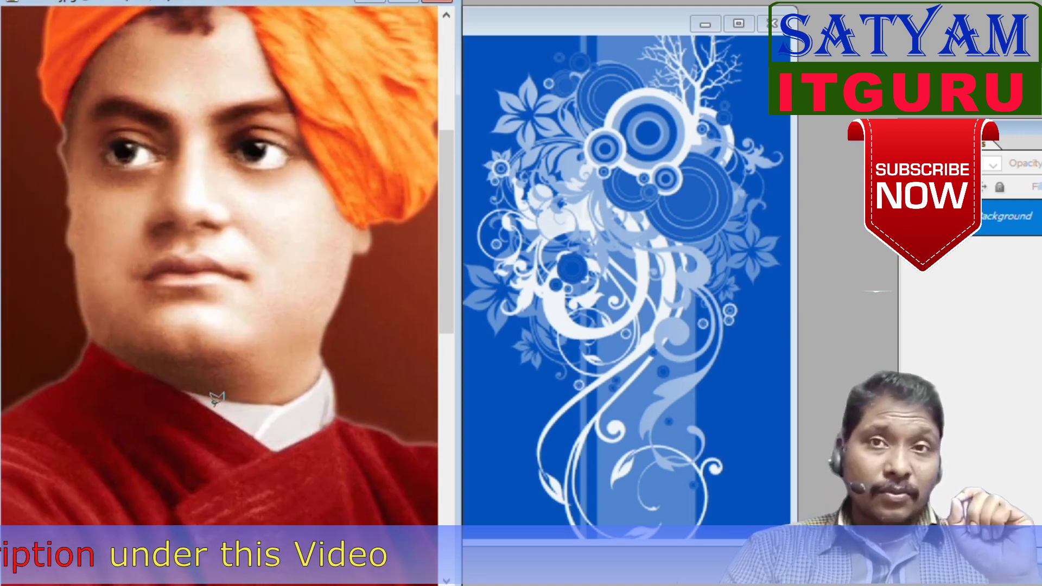
pyautogui.moveTo(170, 204); pyautogui.dragTo(261, 378)
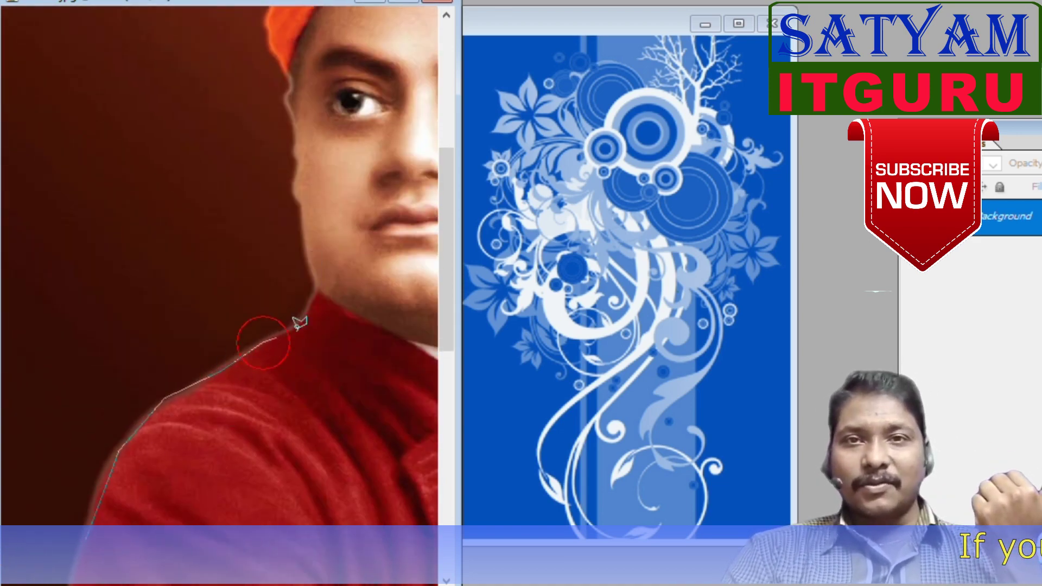
pyautogui.scroll(-4, 299, 312)
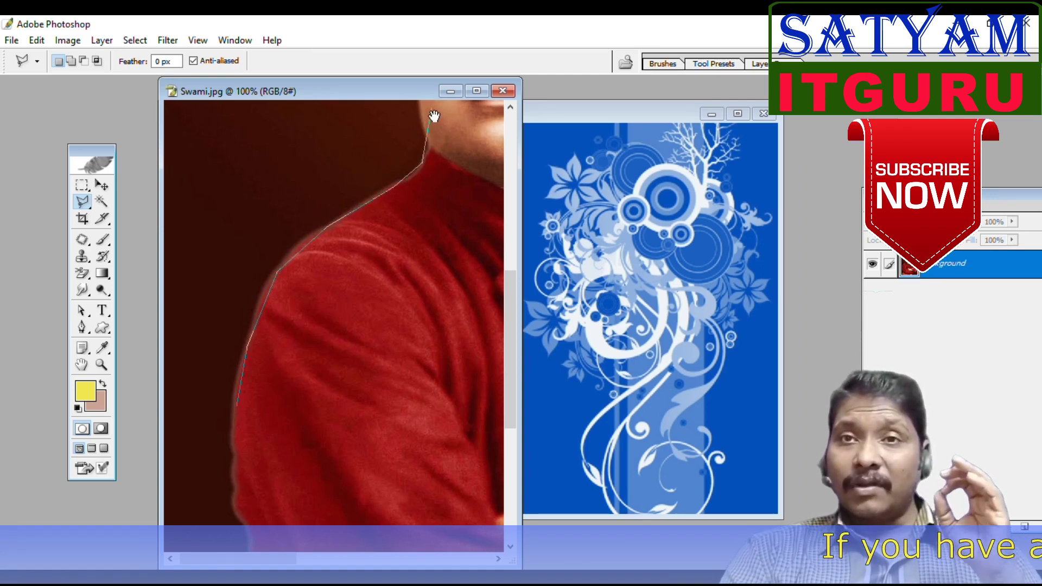
pyautogui.scroll(-3, 418, 119)
pyautogui.click(250, 400)
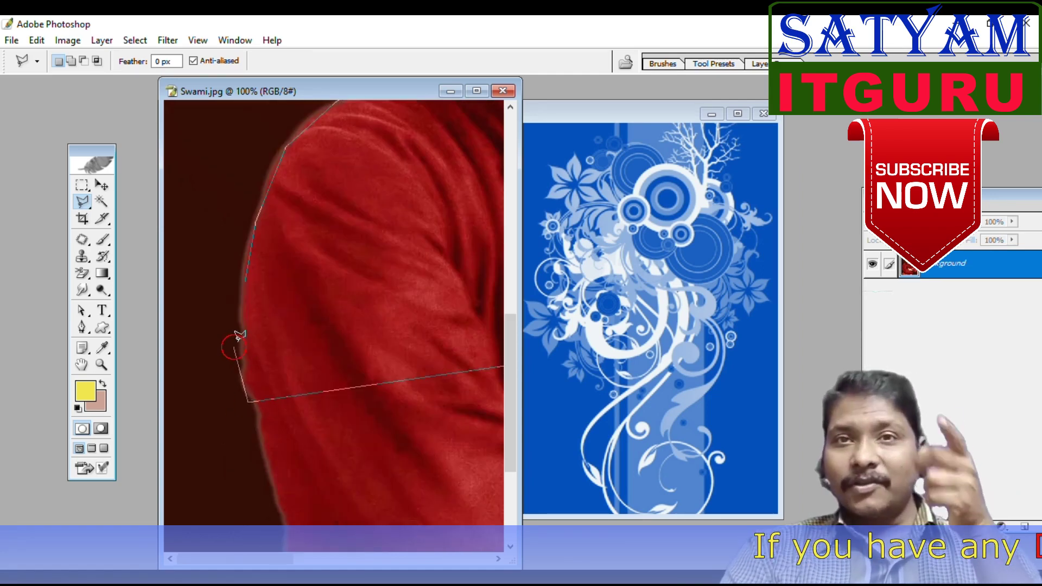
pyautogui.doubleClick(245, 278)
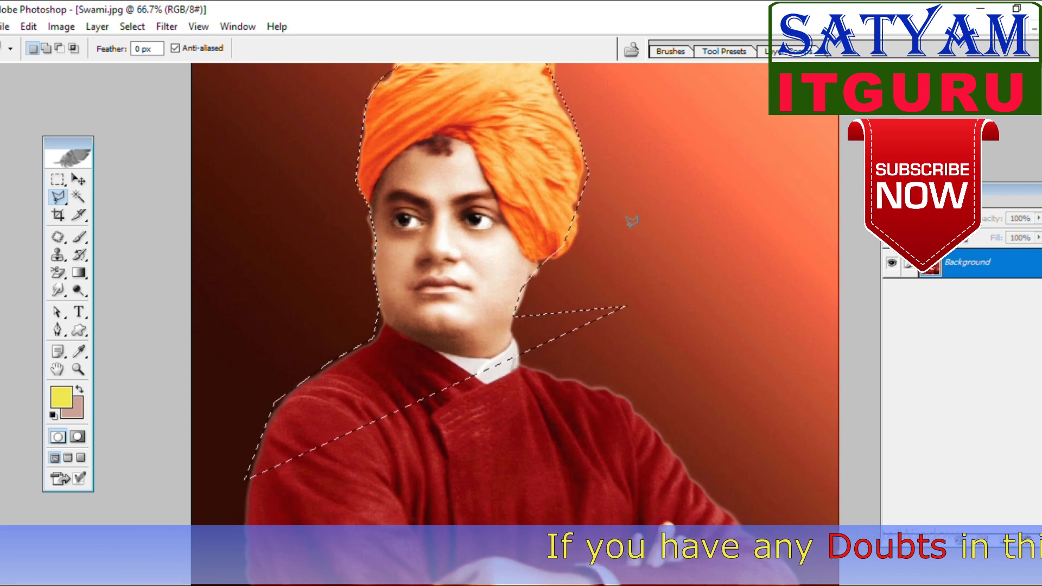
# Step: Add the man's collar and chest area to the selection, plus a separate many-sided polygon in the reddish background
pyautogui.press('shift')
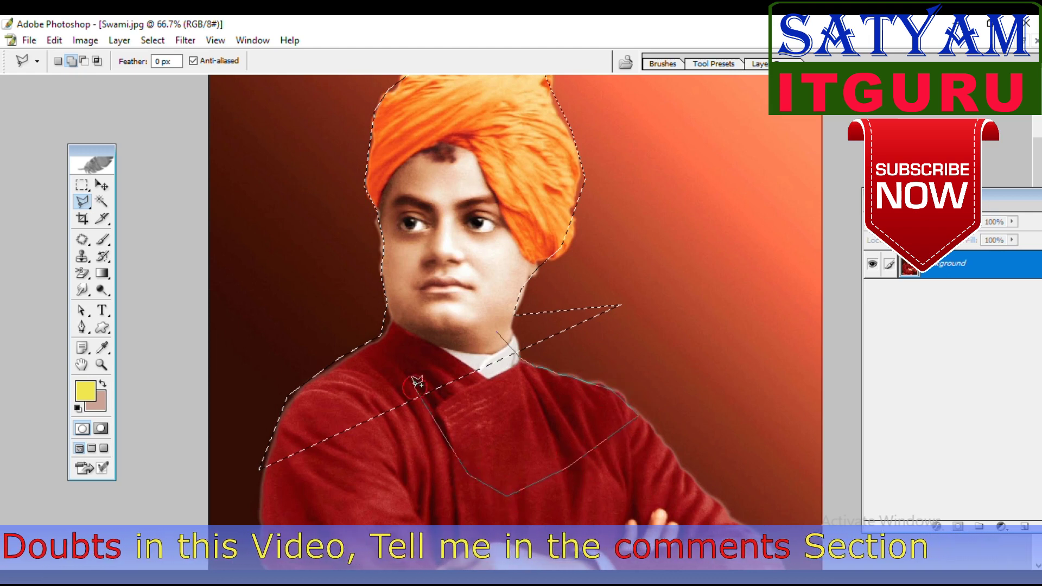
pyautogui.click(418, 330)
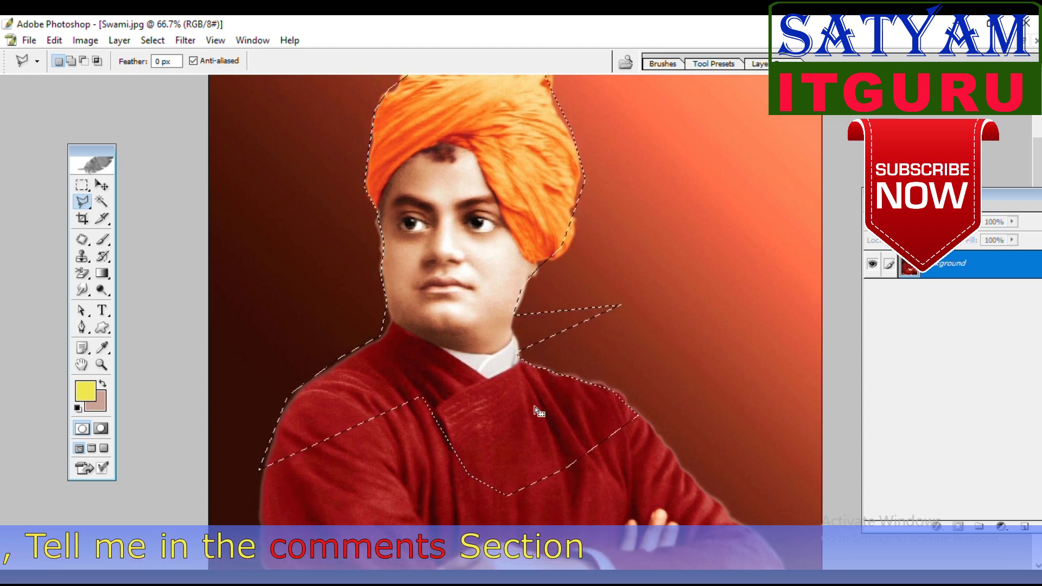
pyautogui.press('shift')
pyautogui.click(665, 230)
pyautogui.click(776, 236)
pyautogui.click(790, 190)
pyautogui.click(801, 150)
pyautogui.click(757, 126)
pyautogui.click(733, 129)
pyautogui.doubleClick(703, 147)
# Step: Subtract the stray background triangle beside the man's neck from the selection
pyautogui.press('alt')
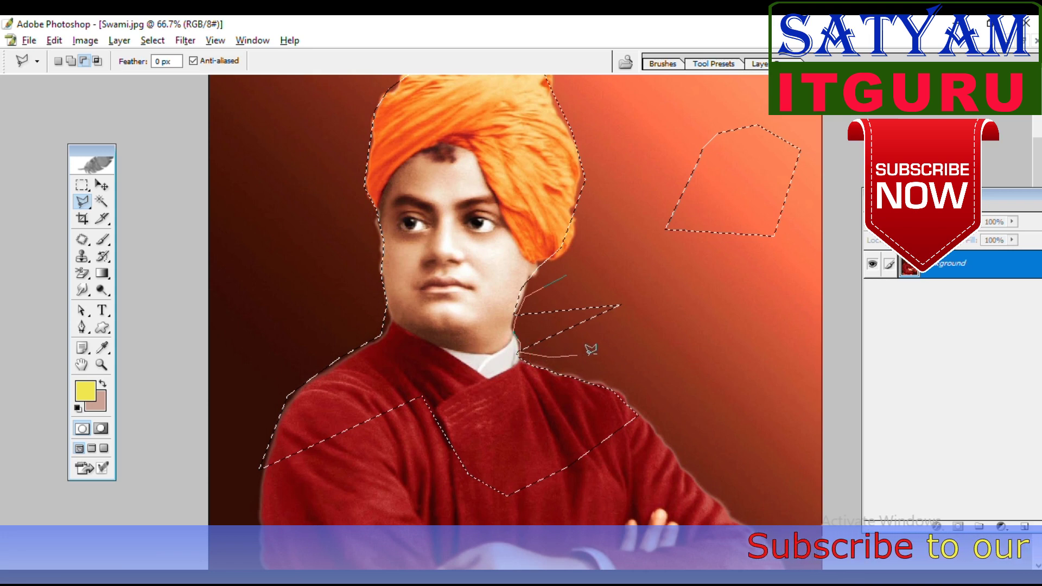
pyautogui.keyDown('alt'); pyautogui.doubleClick(649, 321); pyautogui.keyUp('alt')
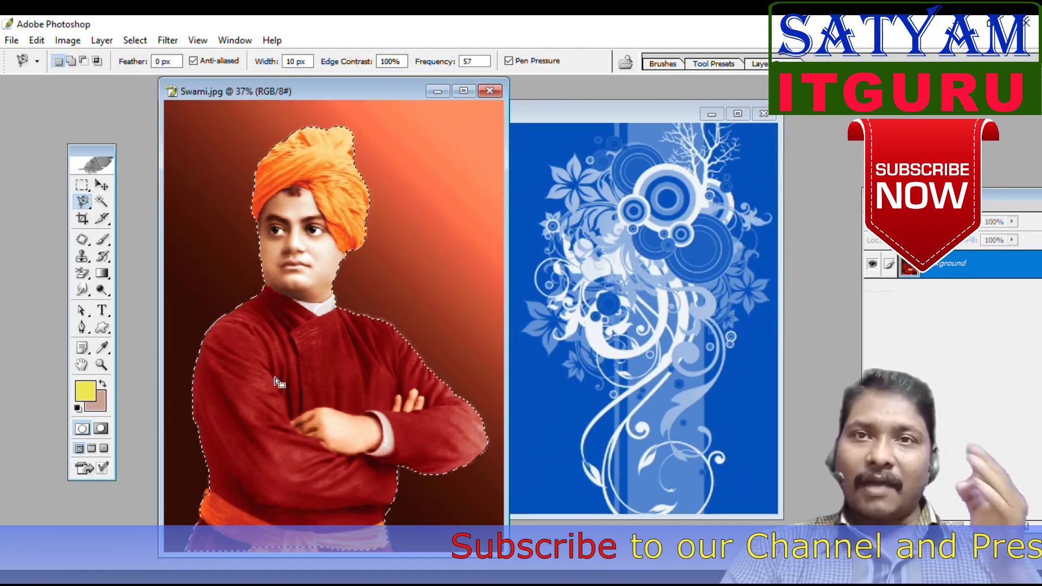
# Step: Move the selected man onto blue-swirls-wallpaper-1.jpg with the Move tool and scale and reposition him with Free Transform
pyautogui.click(102, 185)
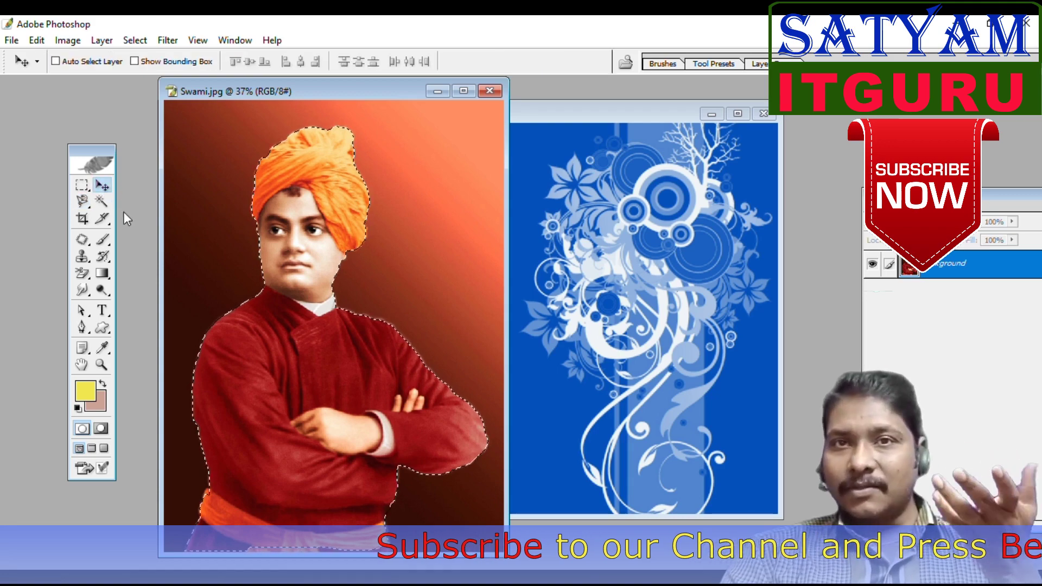
pyautogui.moveTo(378, 320); pyautogui.dragTo(501, 321)
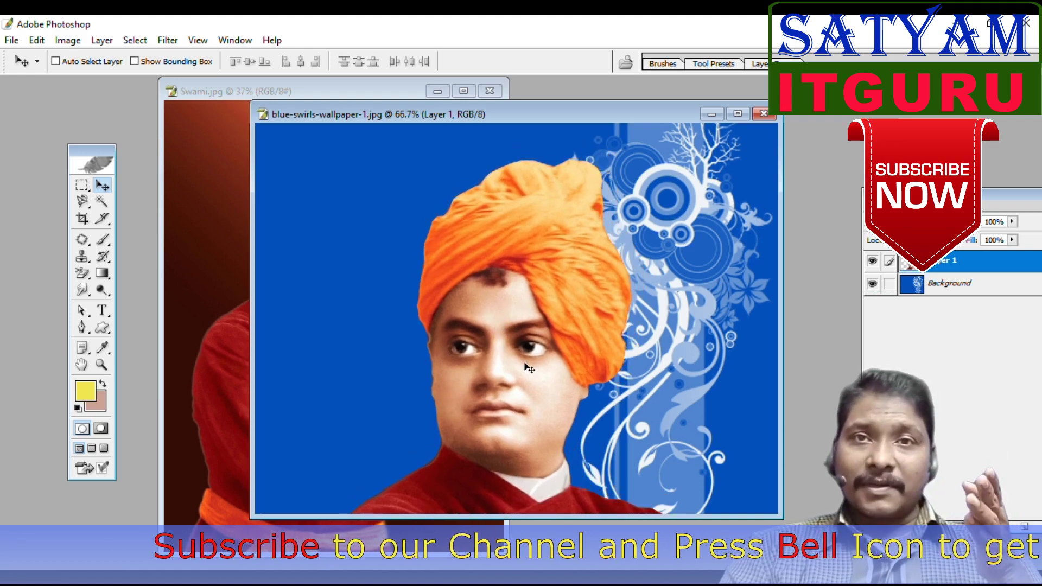
pyautogui.hotkey('ctrl', '-')
pyautogui.hotkey('ctrl', '-')
pyautogui.hotkey('ctrl', 't')
pyautogui.moveTo(682, 236); pyautogui.dragTo(607, 342)
pyautogui.moveTo(564, 382); pyautogui.dragTo(472, 291)
pyautogui.press('Return')
# Step: Go back to the Swami.jpg image and choose the Magnetic Lasso Tool
pyautogui.click(206, 255)
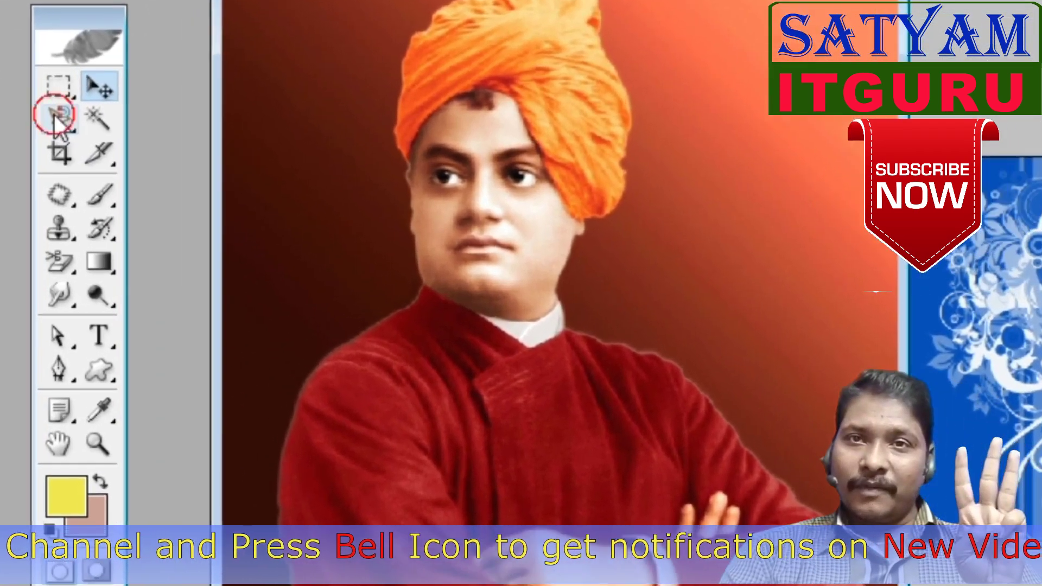
pyautogui.click(59, 167)
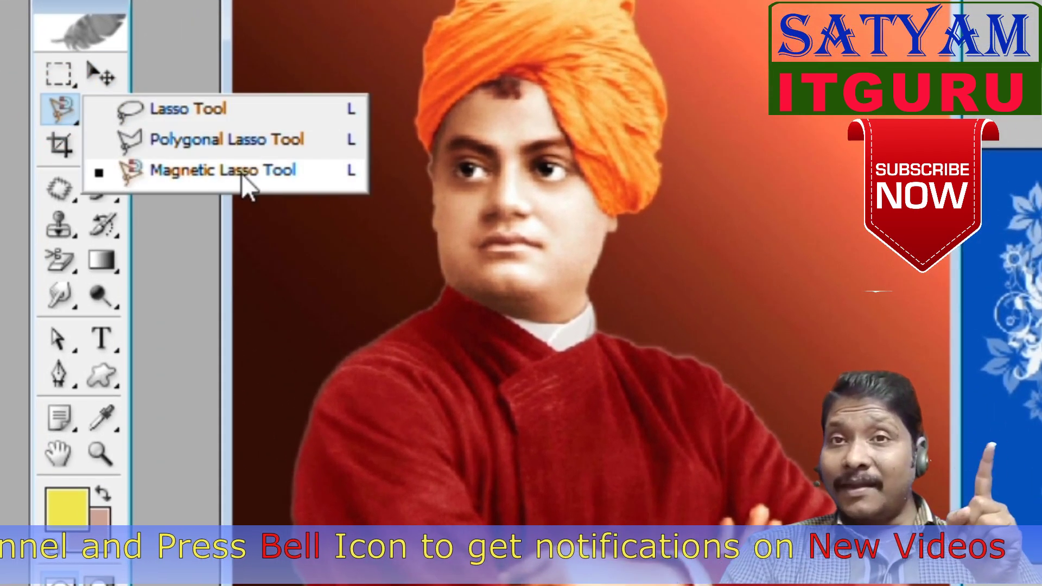
pyautogui.click(223, 177)
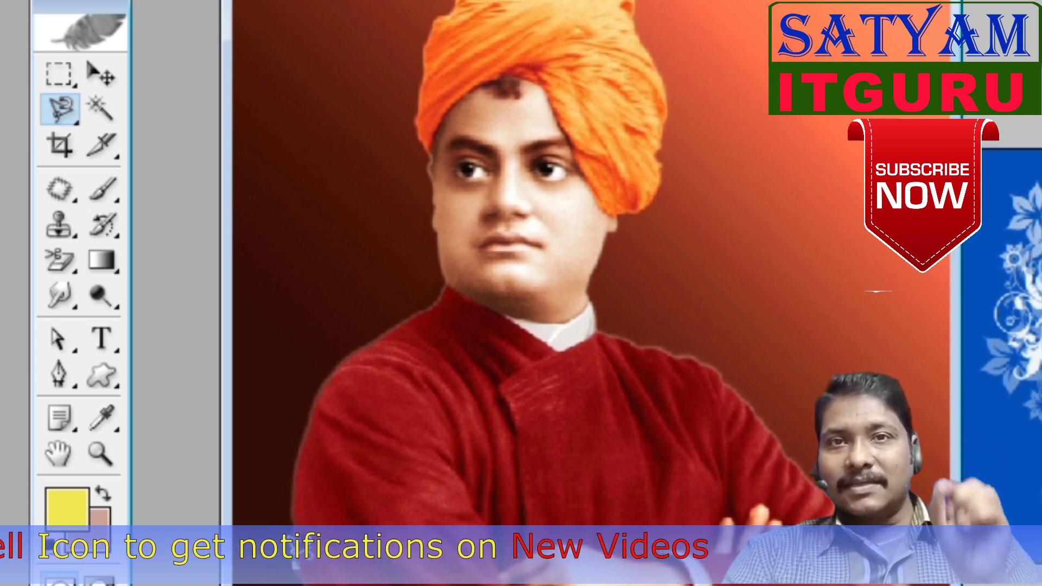
# Step: Try a Magnetic Lasso trace around the man, cancel it, and start another near the front leaf's stem in two-green-leaves.jpg
pyautogui.click(301, 505)
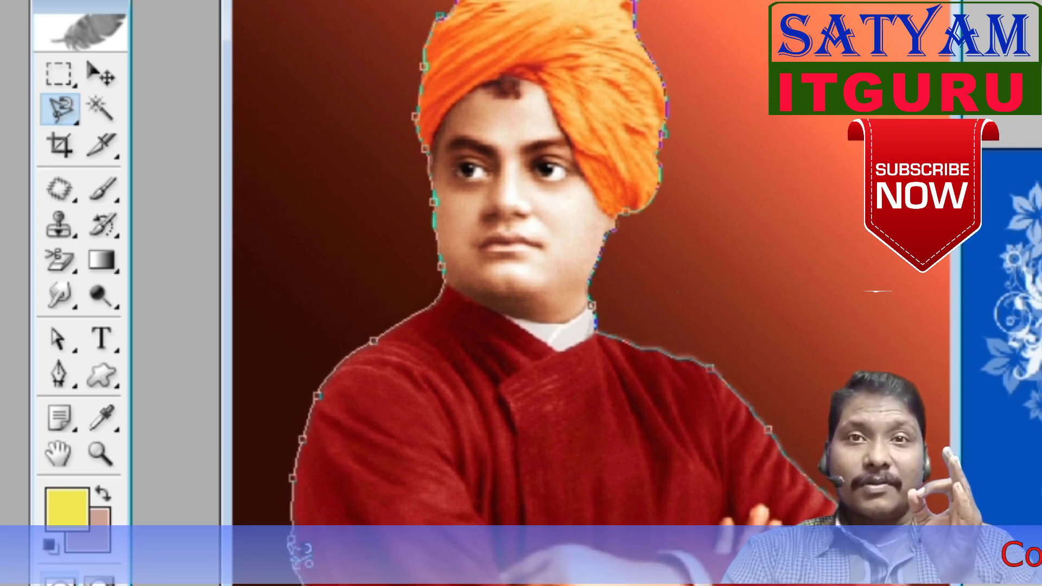
pyautogui.press('Escape')
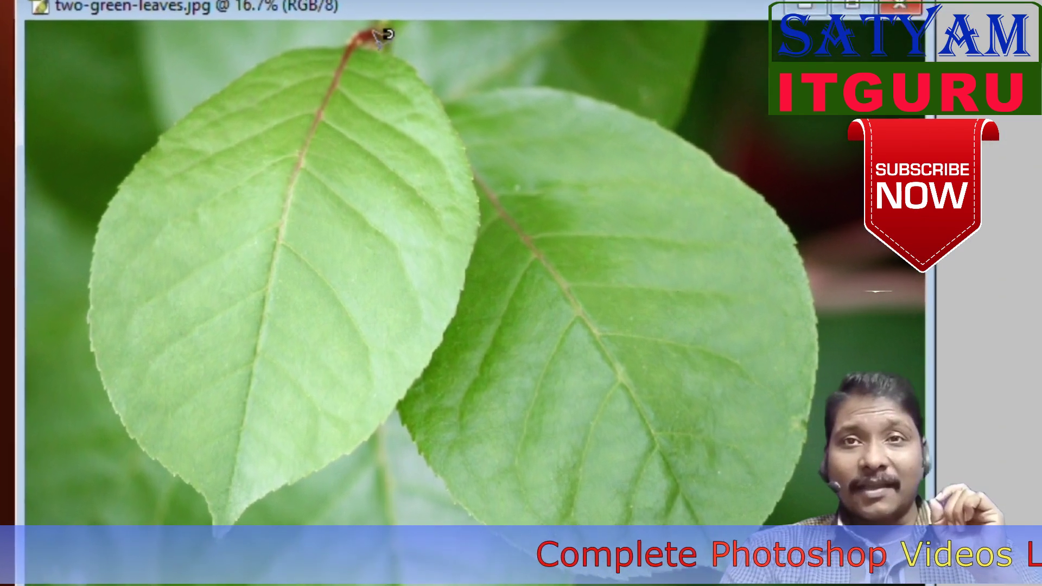
pyautogui.click(381, 79)
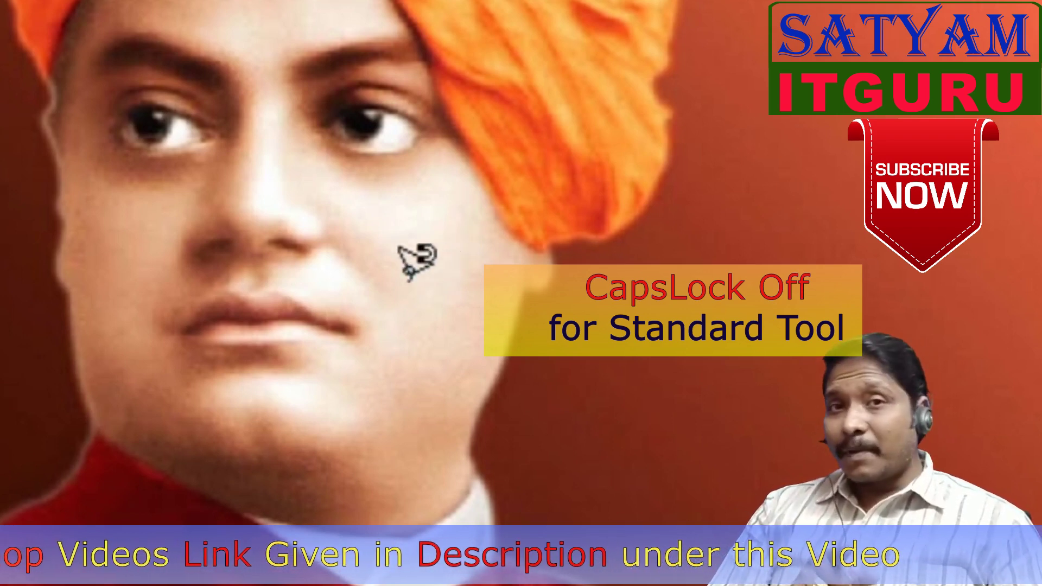
# Step: Switch to the precise circle cursor and adjust the Magnetic Lasso width up to 110 px and back down to 20 px
pyautogui.press('capslock')
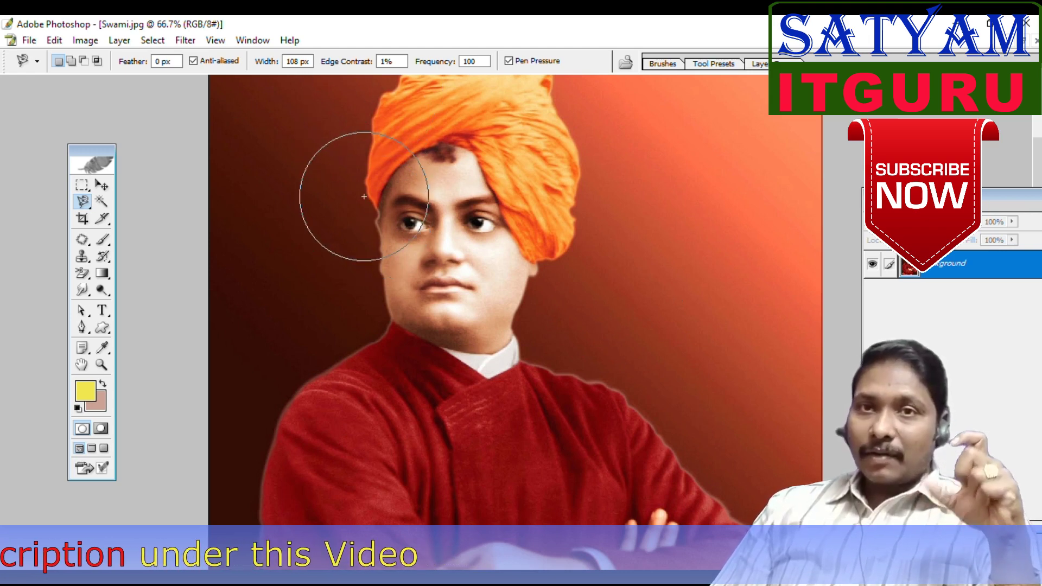
pyautogui.press(']')
pyautogui.press(']')
pyautogui.press(']')
pyautogui.press(']')
pyautogui.press(']')
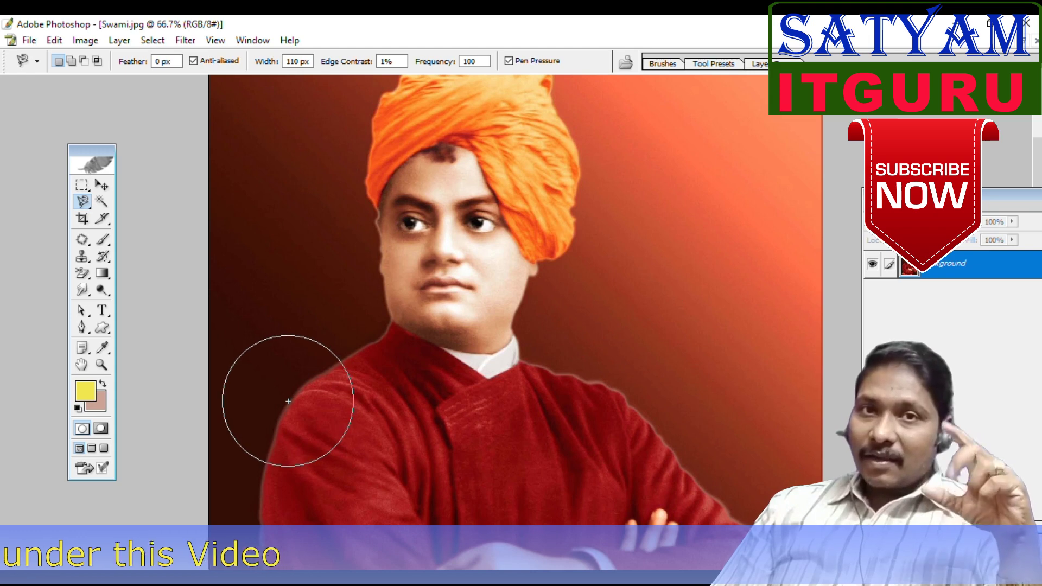
pyautogui.press('[')
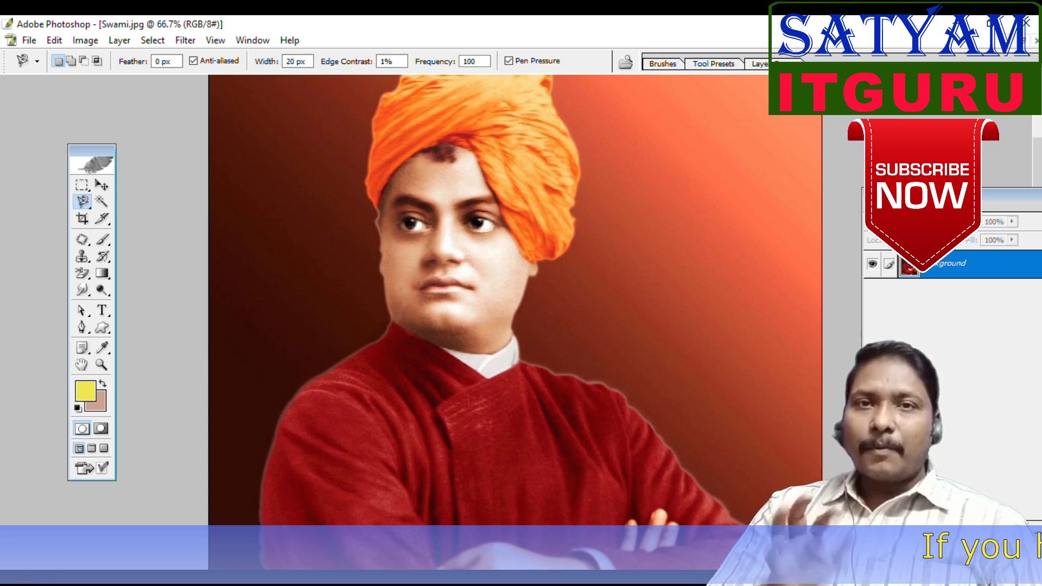
# Step: Set the Magnetic Lasso width to 100 px and back to 10 px to compare the cursor sizes
pyautogui.write('100')
pyautogui.press('Return')
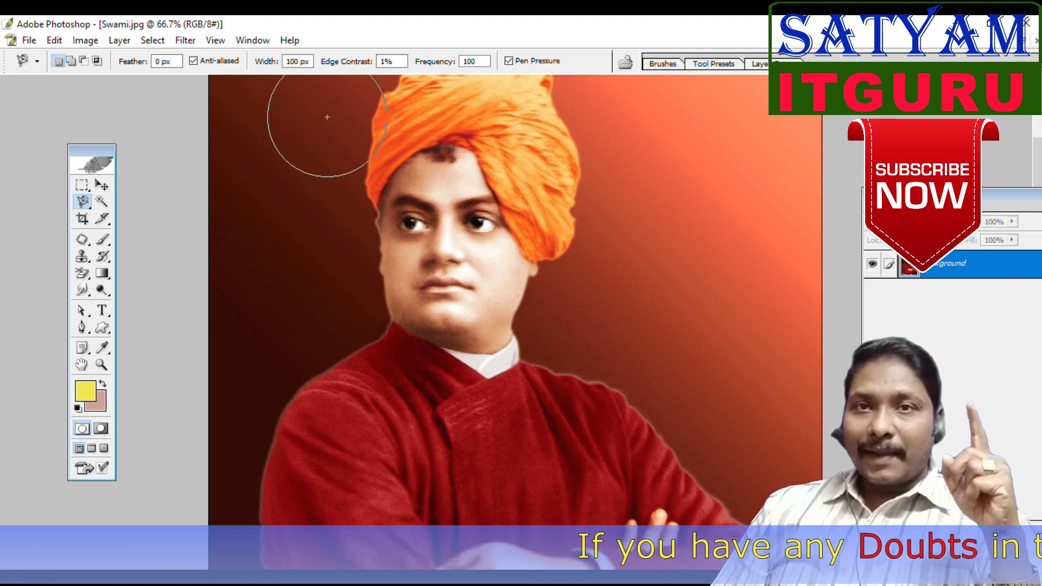
pyautogui.doubleClick(298, 62)
pyautogui.write('10')
pyautogui.press('Return')
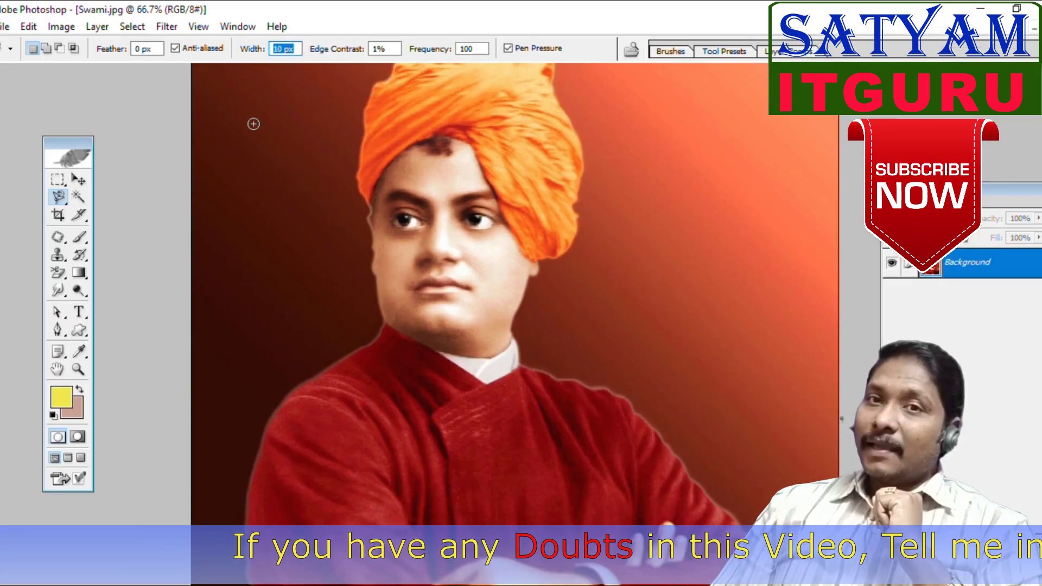
# Step: Alternate the Magnetic Lasso width between 100 and 10, ending at 100
pyautogui.write('100')
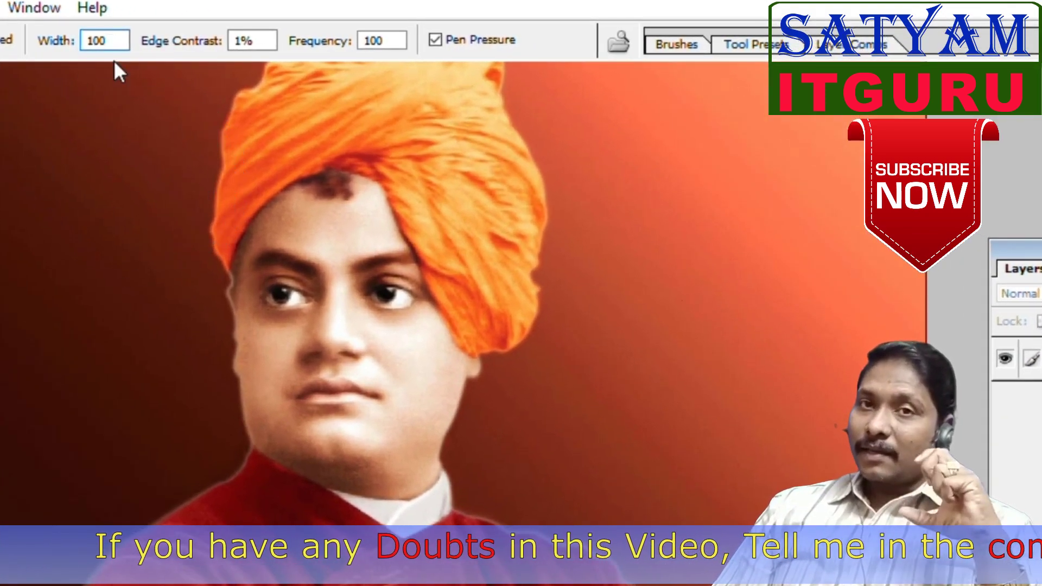
pyautogui.press('BackSpace')
pyautogui.write('0')
pyautogui.press('BackSpace')
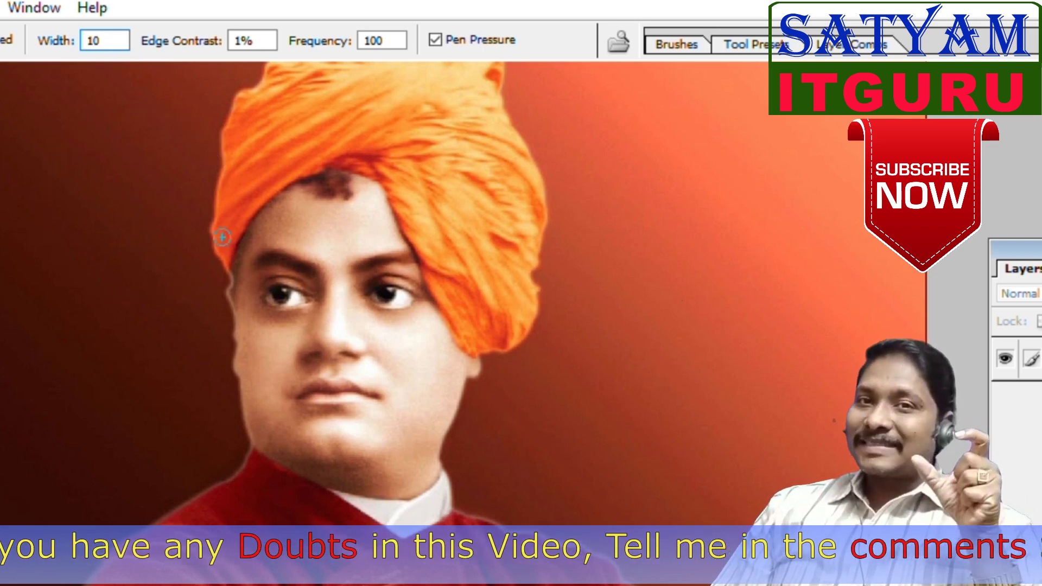
pyautogui.write('0')
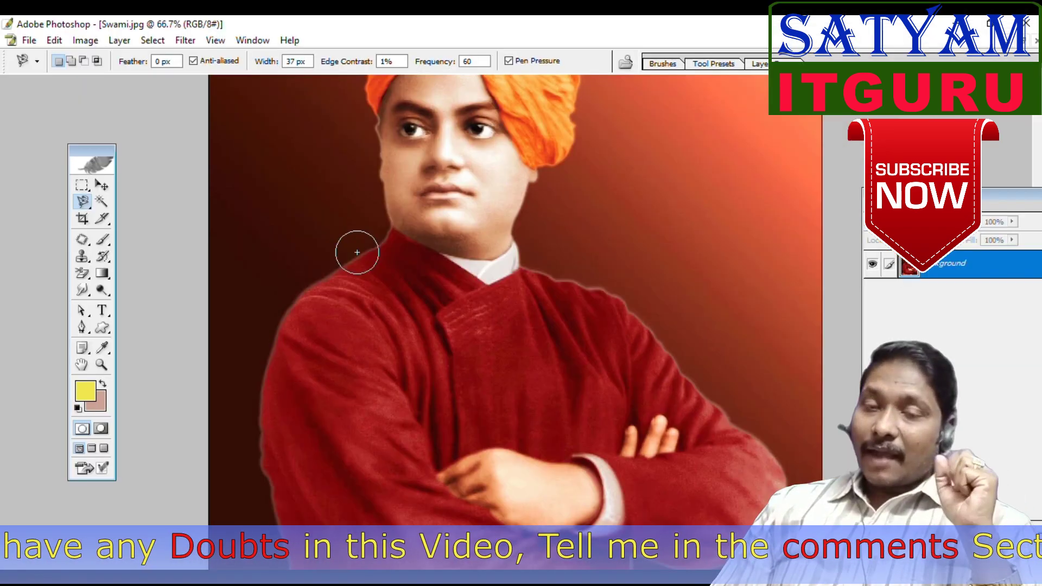
# Step: Increase the Magnetic Lasso width in single-pixel steps to 59 px
pyautogui.press(']')
pyautogui.press(']')
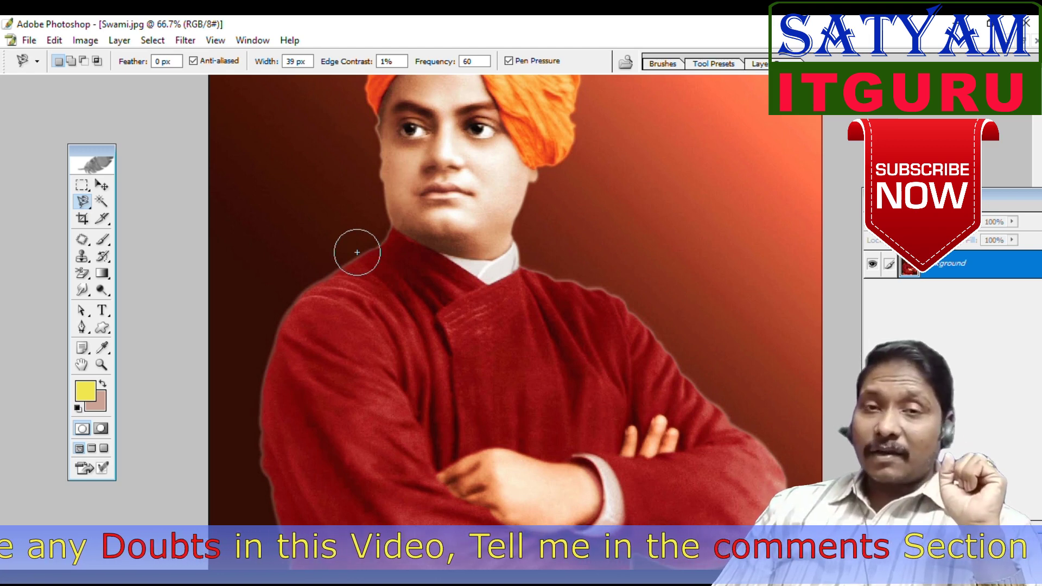
pyautogui.press(']')
pyautogui.press(']')
pyautogui.press(']')
pyautogui.press(']')
pyautogui.press(']')
pyautogui.press(']')
pyautogui.press(']')
pyautogui.press(']')
pyautogui.press(']')
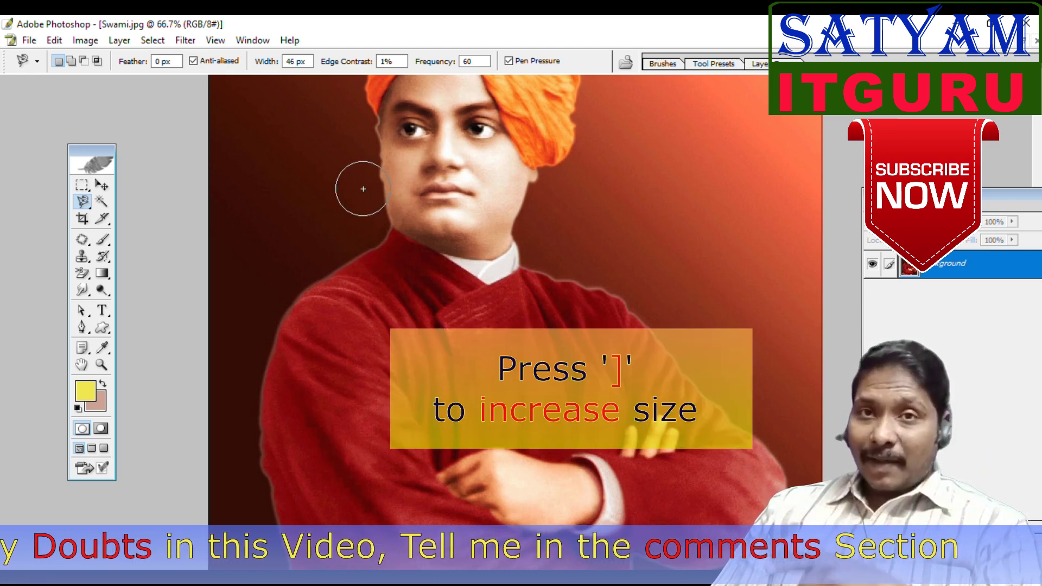
pyautogui.press(']')
pyautogui.press(']')
pyautogui.press(']')
pyautogui.press(']')
pyautogui.press(']')
pyautogui.press(']')
pyautogui.press(']')
pyautogui.press(']')
pyautogui.press(']')
pyautogui.press(']')
pyautogui.press(']')
pyautogui.press(']')
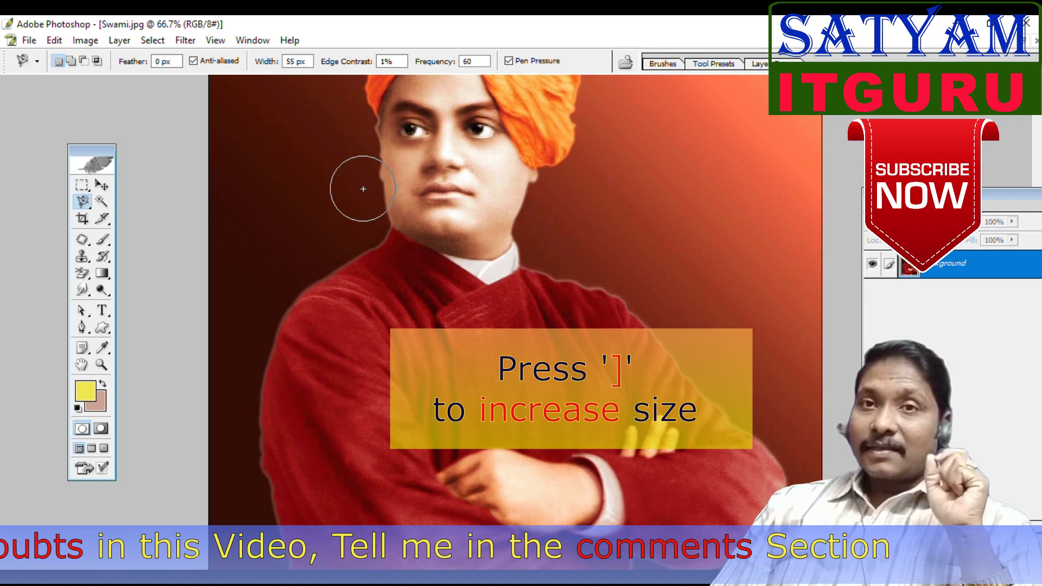
pyautogui.press('[')
pyautogui.press('[')
pyautogui.press('[')
pyautogui.press('[')
pyautogui.press('[')
pyautogui.press('[')
pyautogui.press('[')
pyautogui.press('[')
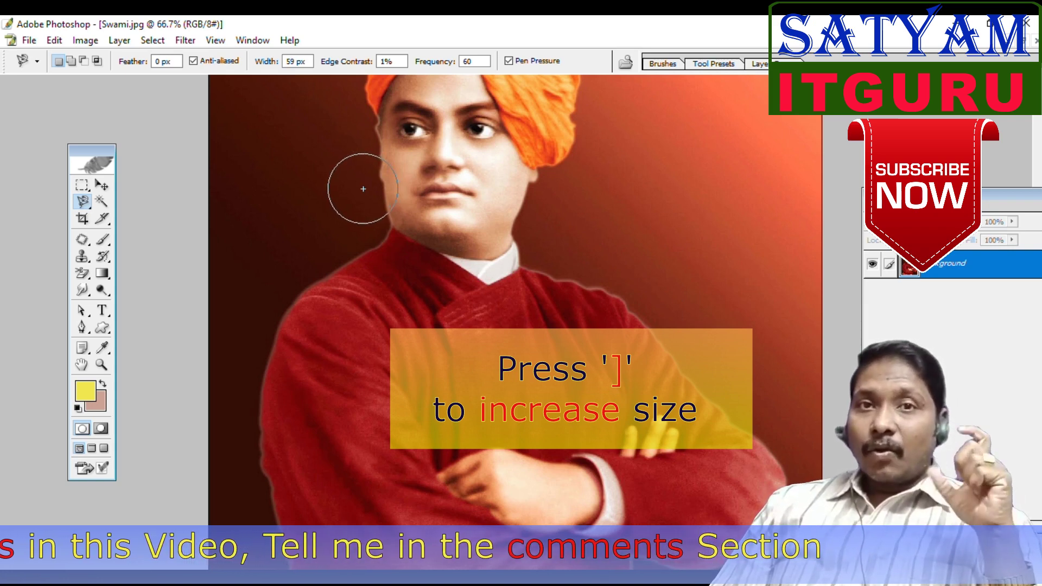
# Step: Decrease the Magnetic Lasso width step by step to 20 px
pyautogui.press('[')
pyautogui.press('[')
pyautogui.press('[')
pyautogui.press('[')
pyautogui.press('[')
pyautogui.press('[')
pyautogui.press('[')
pyautogui.press('[')
pyautogui.press('[')
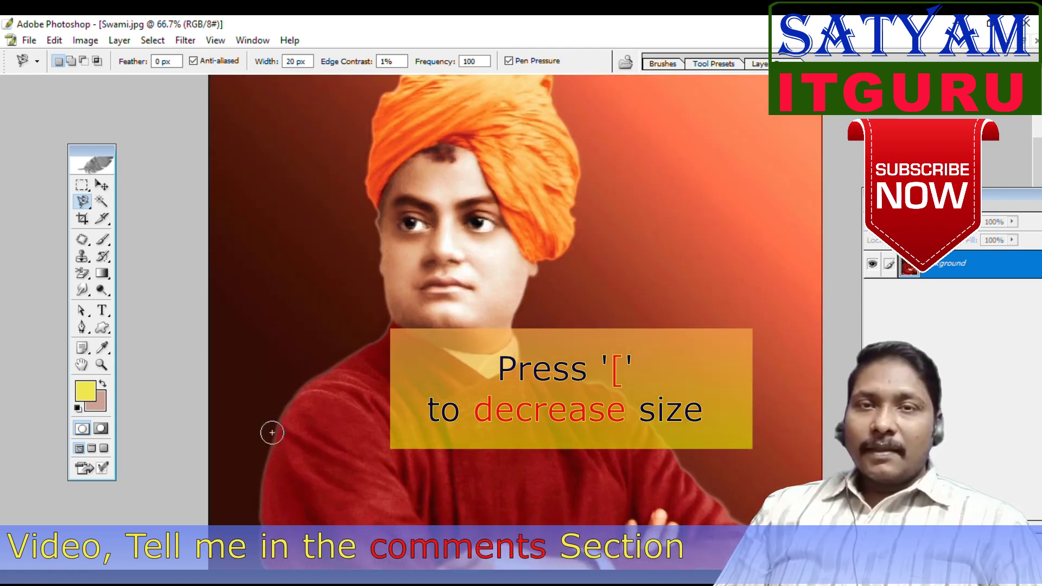
# Step: Keep edge contrast at 1% and frequency at 100, and start a Magnetic Lasso trace from the man's upper arm along his shoulder
pyautogui.doubleClick(395, 61)
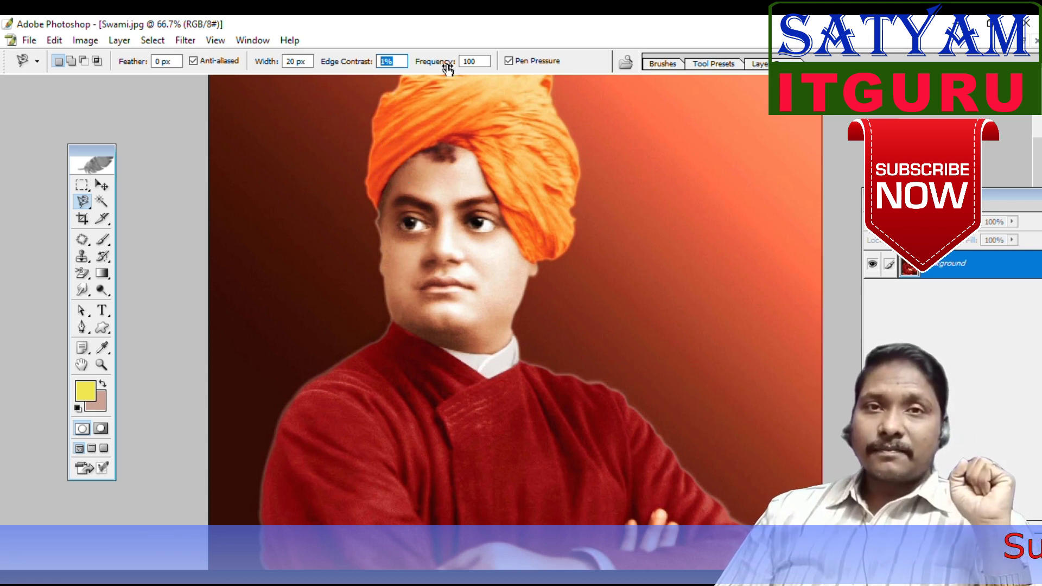
pyautogui.click(481, 60)
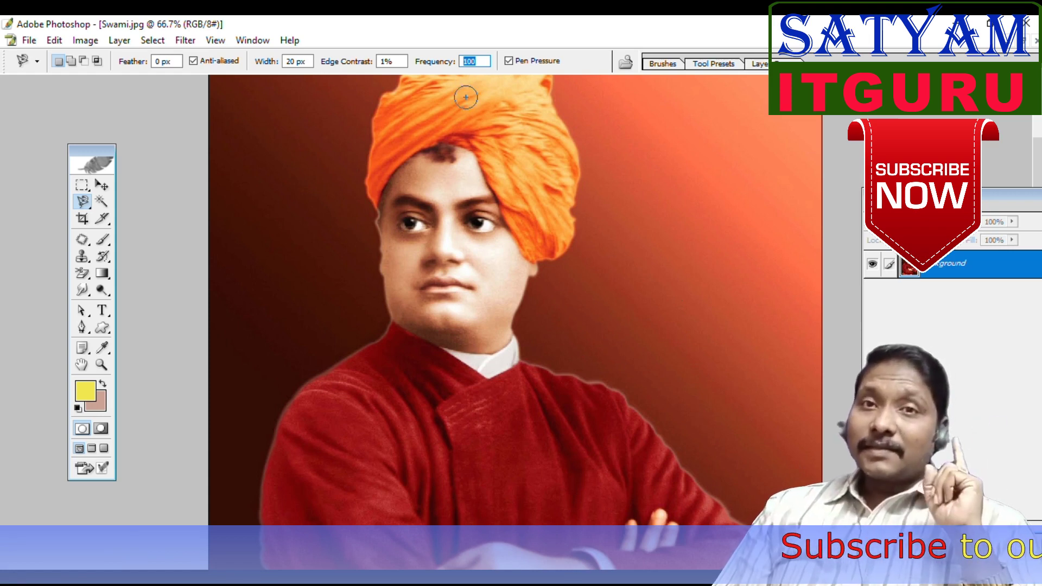
pyautogui.click(266, 473)
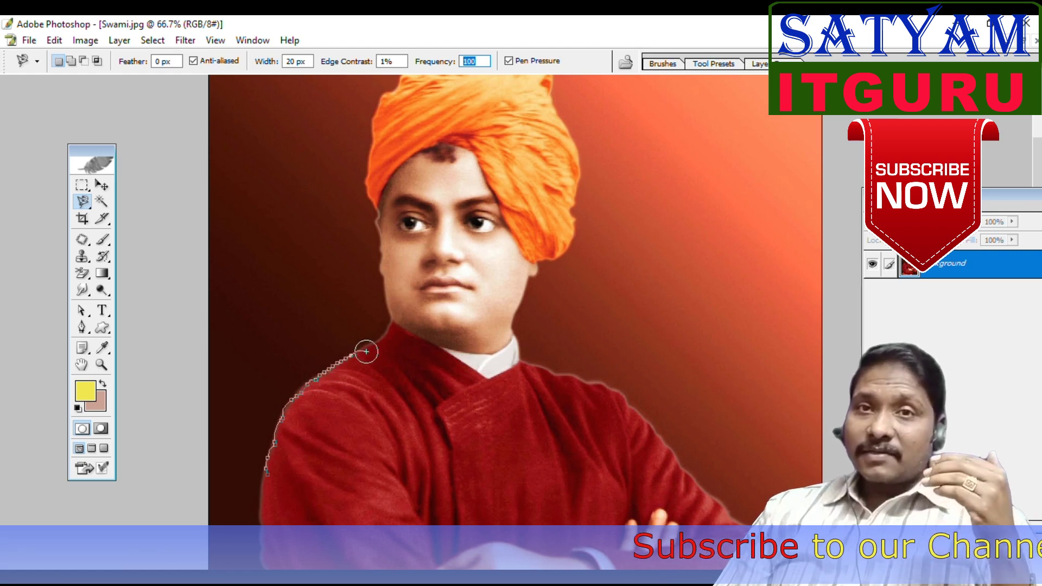